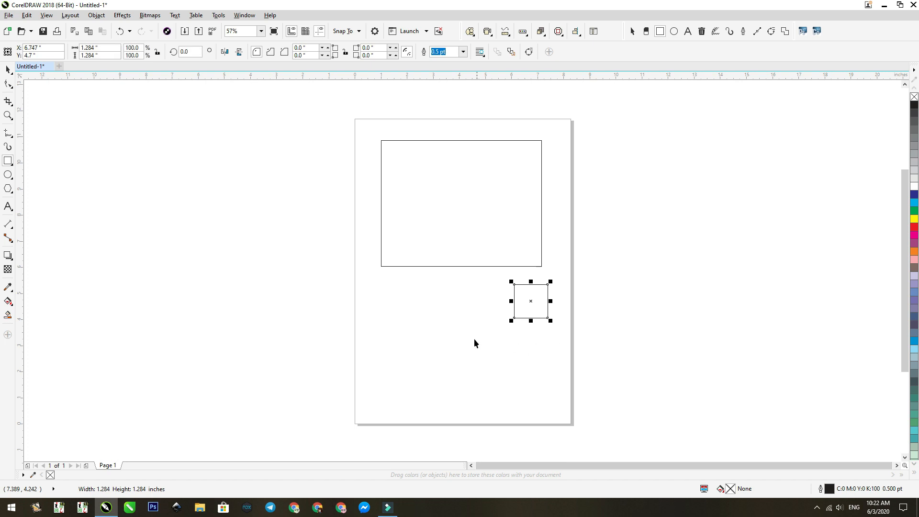
- Add the bold artistic text "UMN" below the large rectangle, beside the small square, and size it about 2.42 by 0.83 inches
{"action": "left_click", "coordinate": [408, 305]}
{"action": "type", "text": "ism"}
{"action": "left_click", "coordinate": [357, 51]}
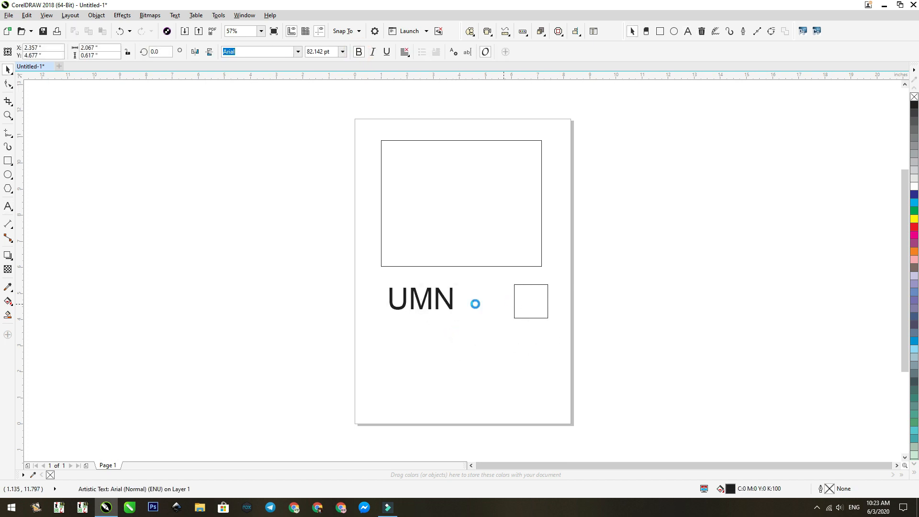
{"action": "left_click_drag", "start_coordinate": [455, 304], "coordinate": [474, 307]}
- Fill the large rectangle with purple (C60 M60 Y0 K0) and the text and small square with red (C0 M100 Y100 K0)
{"action": "left_click", "coordinate": [515, 235]}
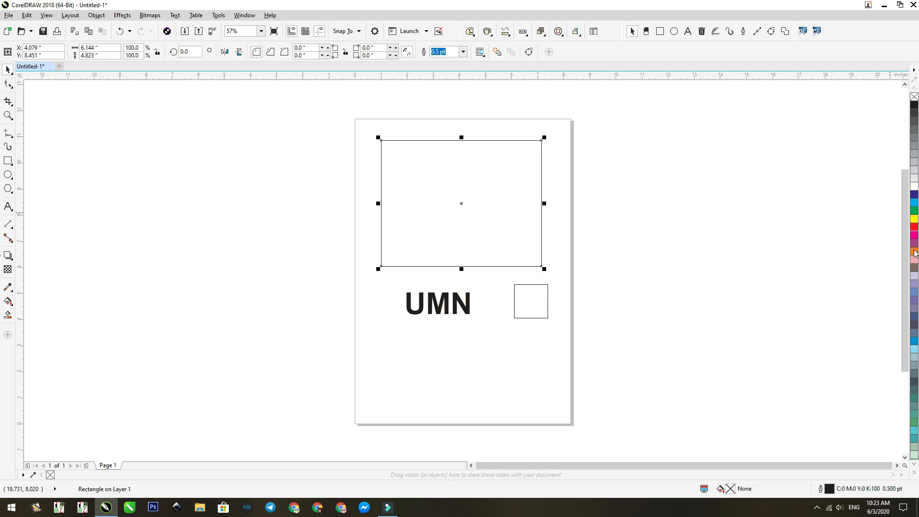
{"action": "left_click", "coordinate": [914, 300]}
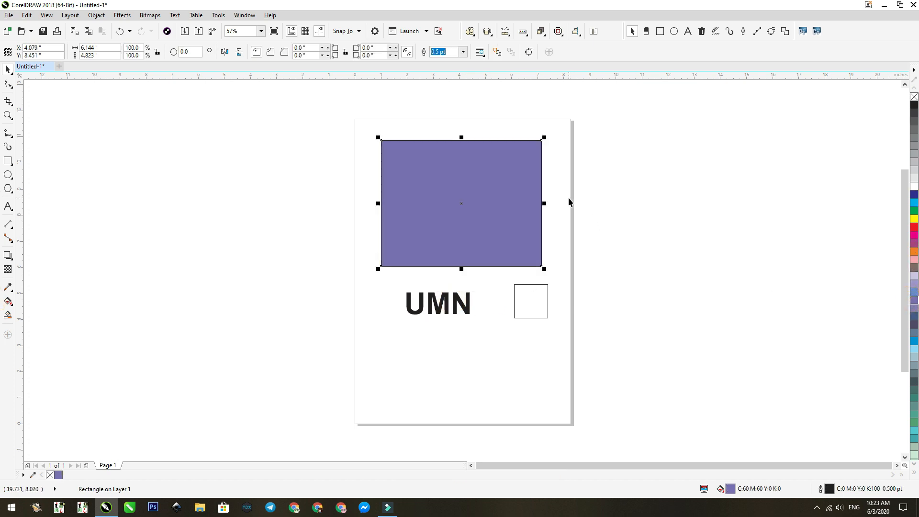
{"action": "left_click_drag", "start_coordinate": [582, 273], "coordinate": [397, 330]}
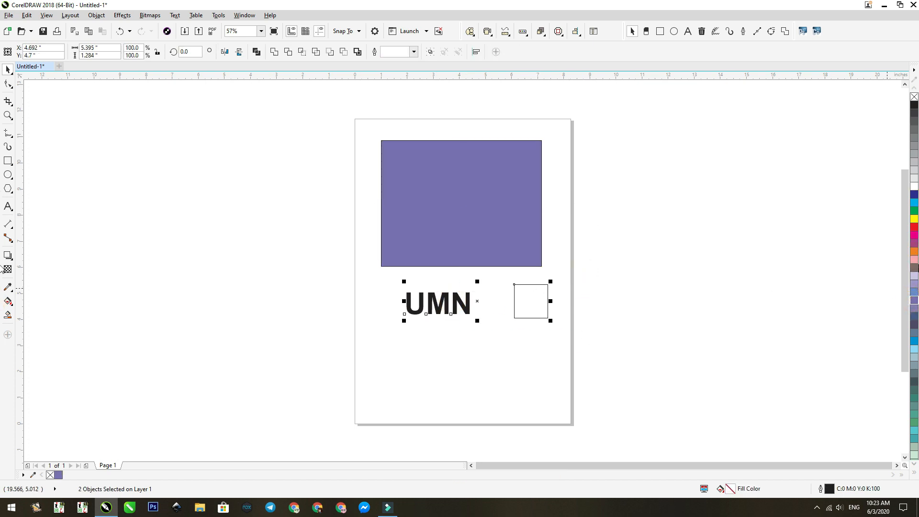
{"action": "left_click", "coordinate": [914, 228]}
- Set the small red square's outline width to 4.0 pt
{"action": "left_click", "coordinate": [529, 299]}
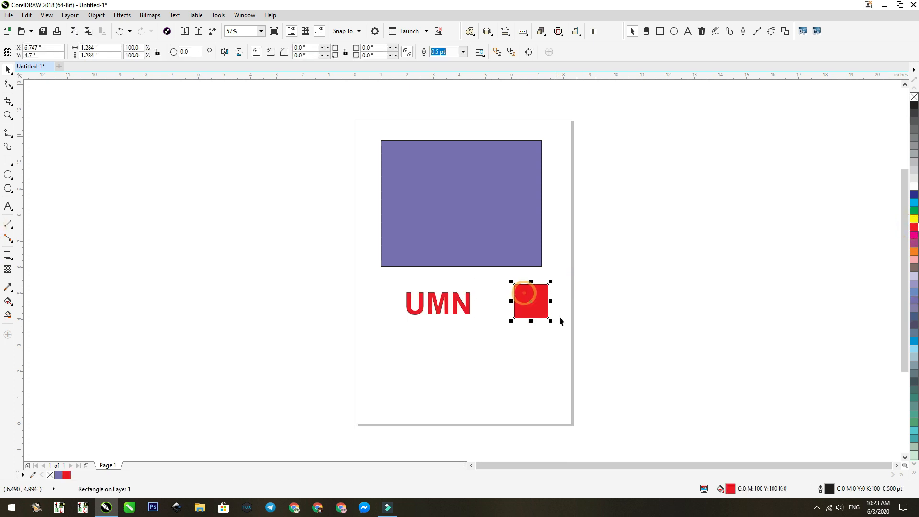
{"action": "key", "text": "F12"}
{"action": "left_click", "coordinate": [398, 189]}
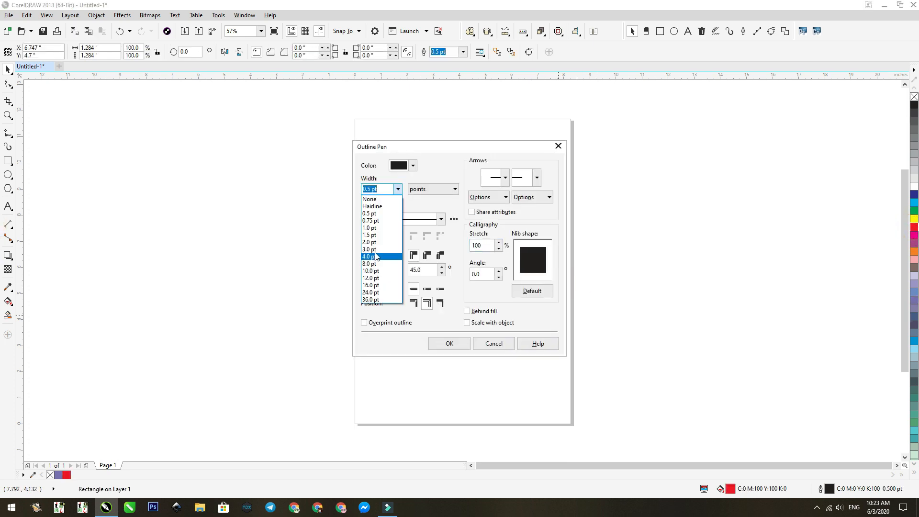
{"action": "left_click", "coordinate": [376, 256]}
{"action": "left_click", "coordinate": [449, 343]}
{"action": "left_click", "coordinate": [617, 273]}
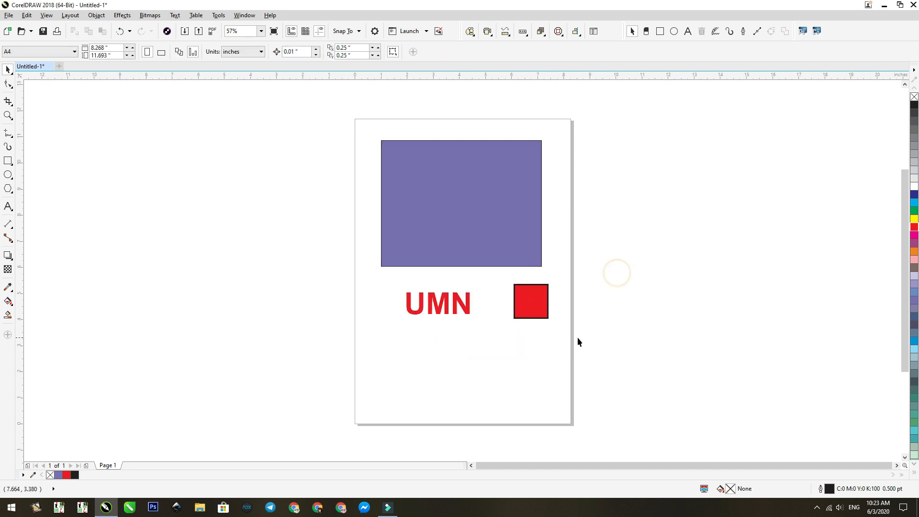
- Move the UMN text and the red square side by side onto the purple rectangle
{"action": "key", "text": "F2"}
{"action": "left_click_drag", "start_coordinate": [595, 338], "coordinate": [348, 132]}
{"action": "left_click_drag", "start_coordinate": [184, 297], "coordinate": [727, 438]}
{"action": "left_click", "coordinate": [127, 288]}
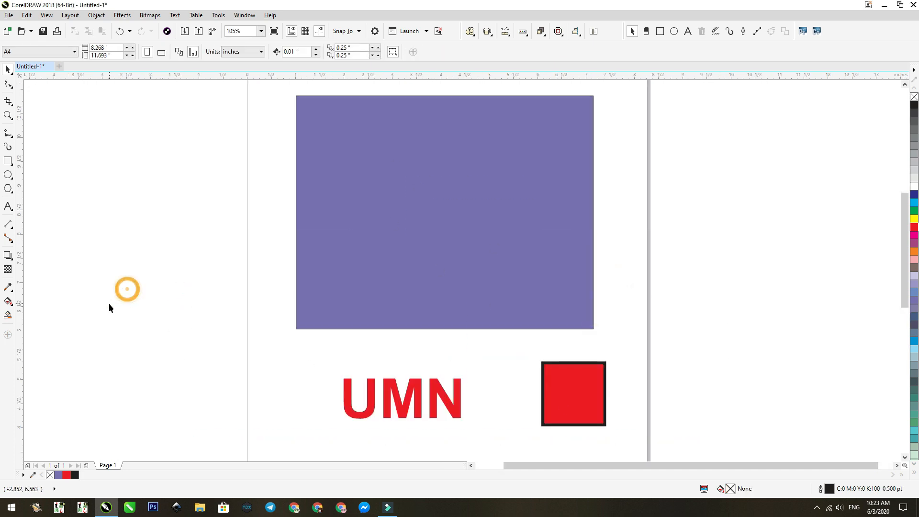
{"action": "left_click", "coordinate": [410, 406]}
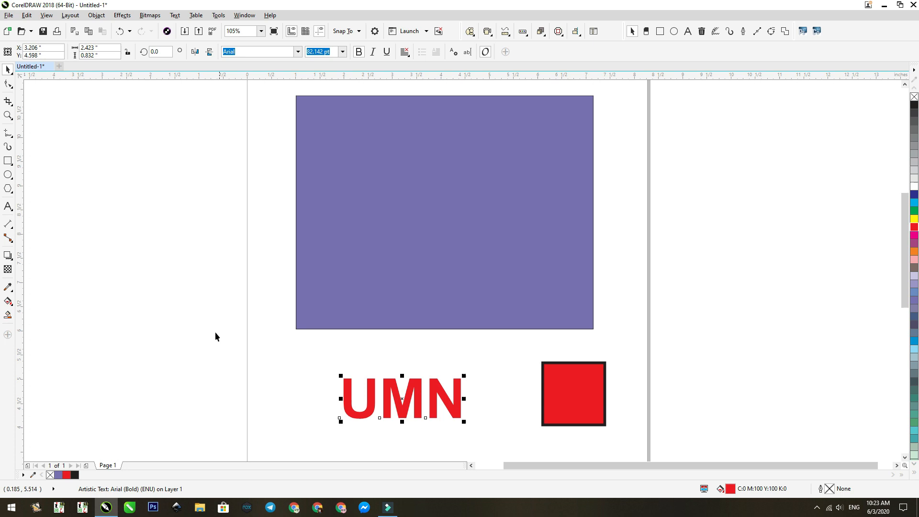
{"action": "key", "text": "F3"}
{"action": "left_click_drag", "start_coordinate": [620, 395], "coordinate": [615, 322]}
{"action": "key", "text": "F2"}
{"action": "left_click_drag", "start_coordinate": [550, 265], "coordinate": [735, 426]}
{"action": "mouse_move", "coordinate": [529, 382]}
{"action": "left_mouse_down"}
{"action": "mouse_move", "coordinate": [495, 225]}
{"action": "mouse_move", "coordinate": [483, 214]}
{"action": "left_mouse_up"}
{"action": "key", "text": "F2"}
{"action": "left_click_drag", "start_coordinate": [615, 356], "coordinate": [404, 230]}
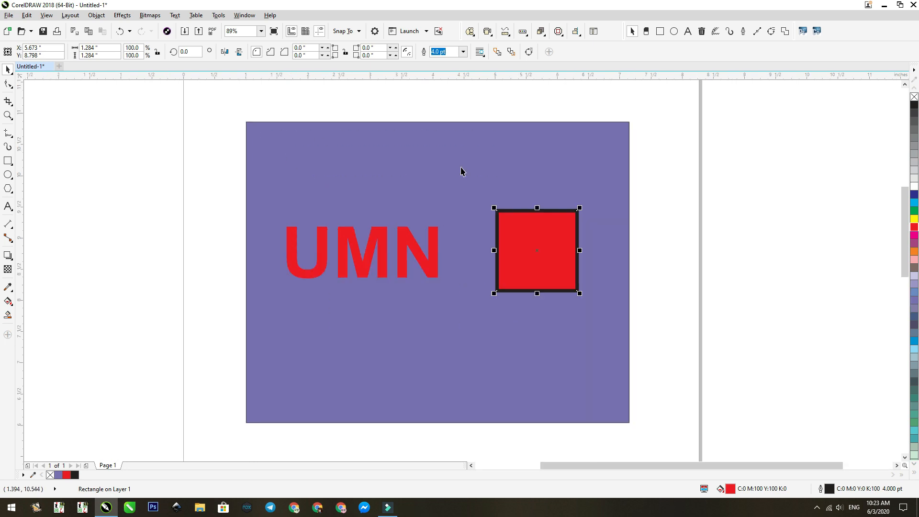
- Apply a uniform transparency of 50 to the red square
{"action": "left_click", "coordinate": [7, 270]}
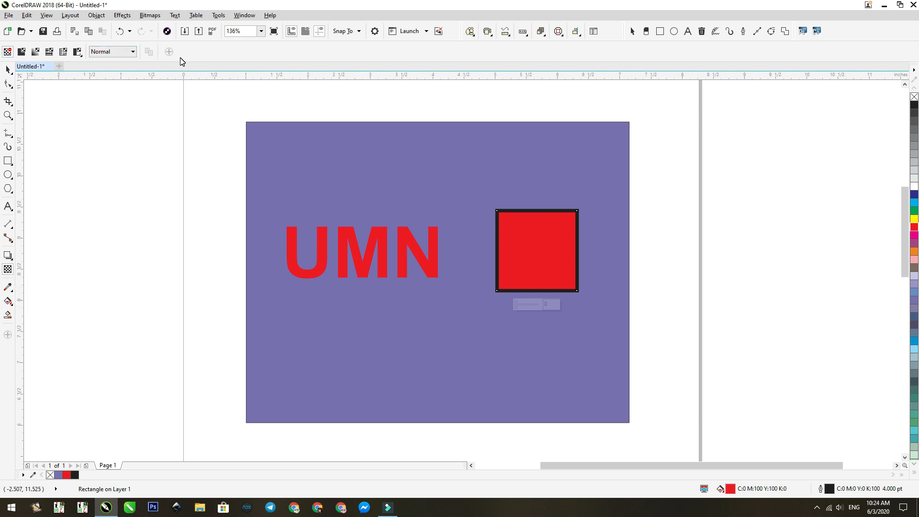
{"action": "left_click", "coordinate": [21, 52]}
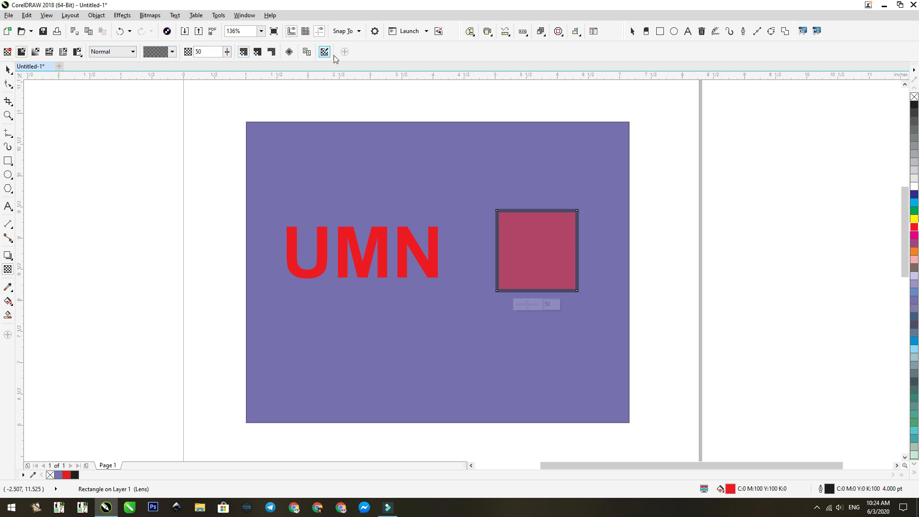
- Try fountain, vector pattern, bitmap pattern and two-color pattern transparency on the red square, ending with uniform transparency again
{"action": "left_click", "coordinate": [35, 55]}
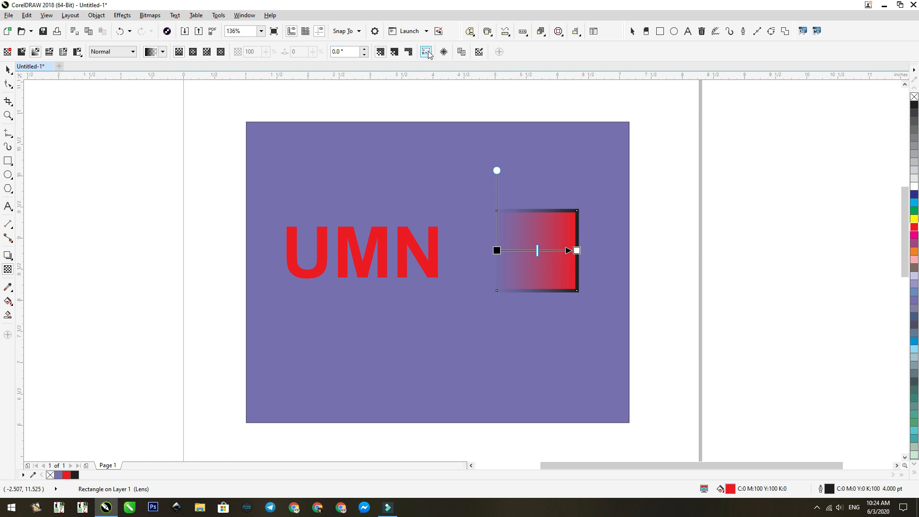
{"action": "left_click", "coordinate": [59, 53]}
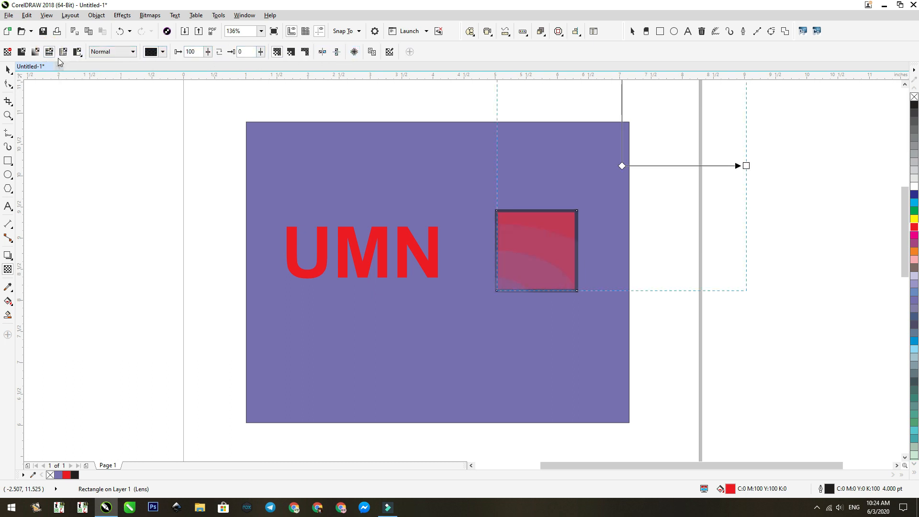
{"action": "left_click", "coordinate": [77, 53]}
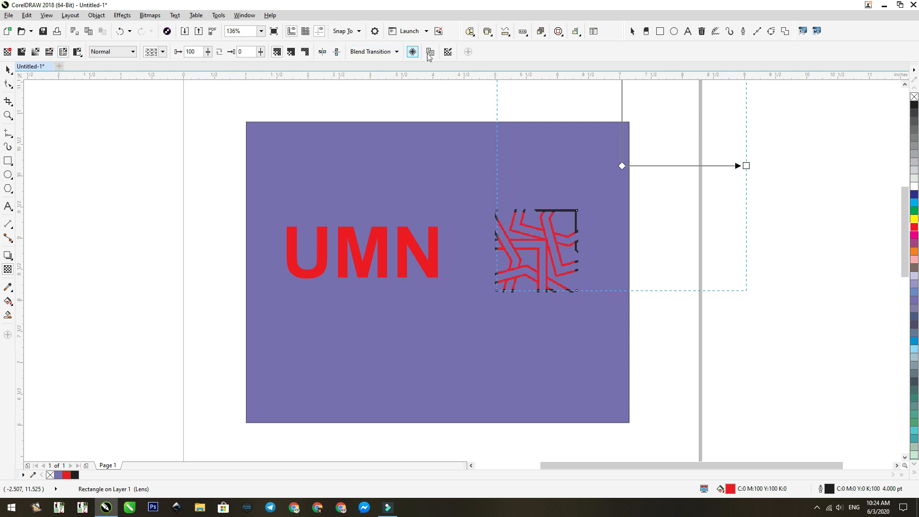
{"action": "left_click", "coordinate": [76, 53]}
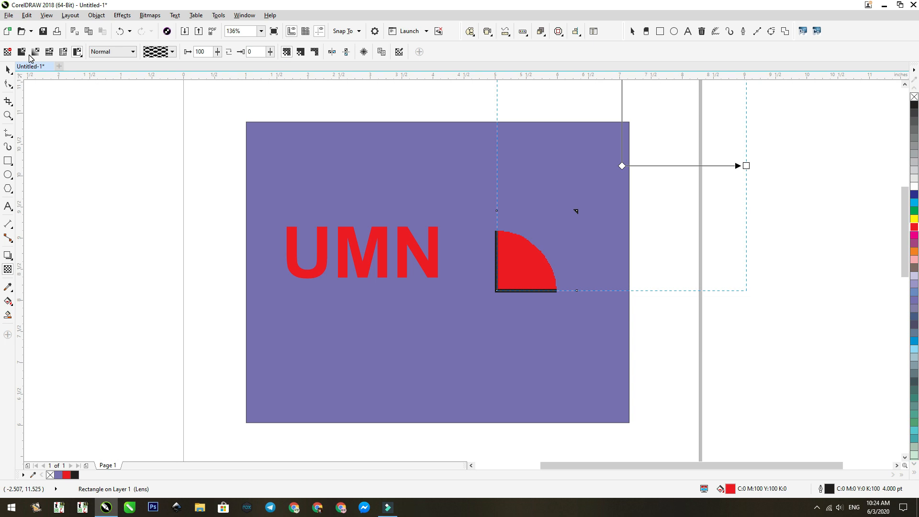
{"action": "left_click", "coordinate": [22, 54]}
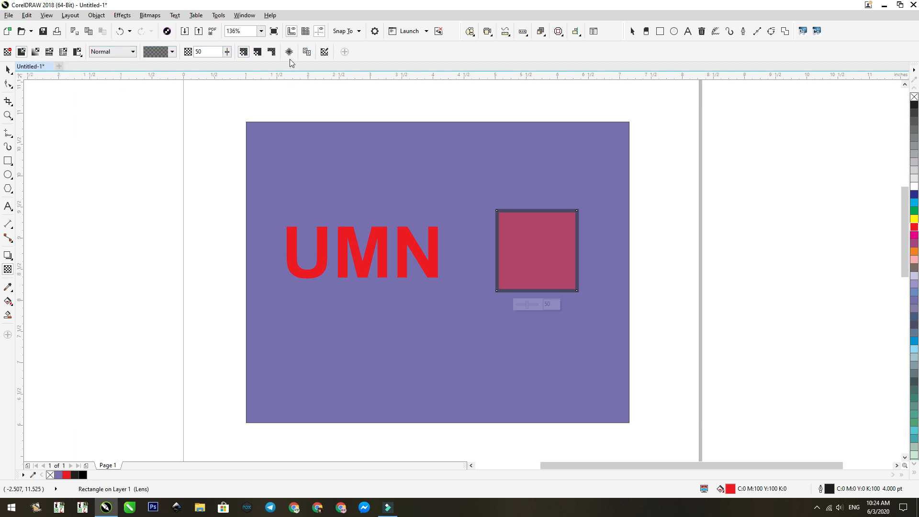
- Try the Color merge mode on the transparent square
{"action": "left_click", "coordinate": [411, 245]}
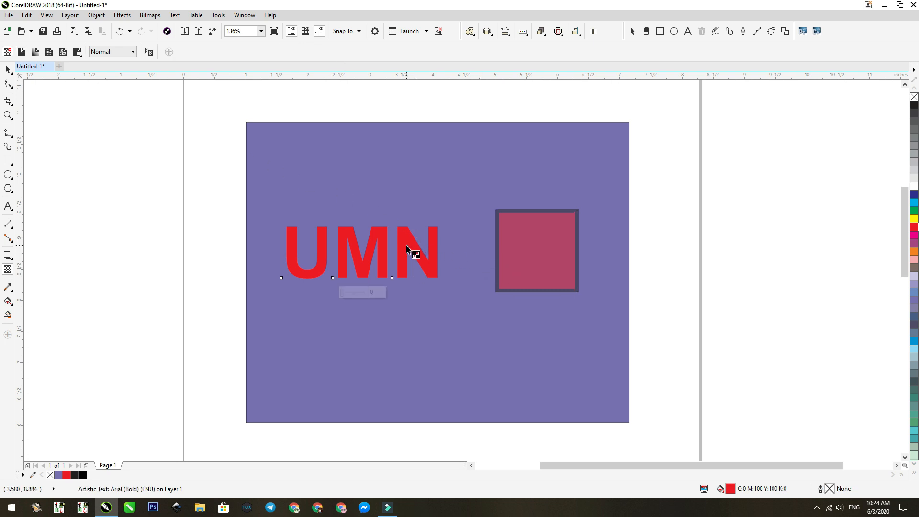
{"action": "left_click", "coordinate": [523, 258]}
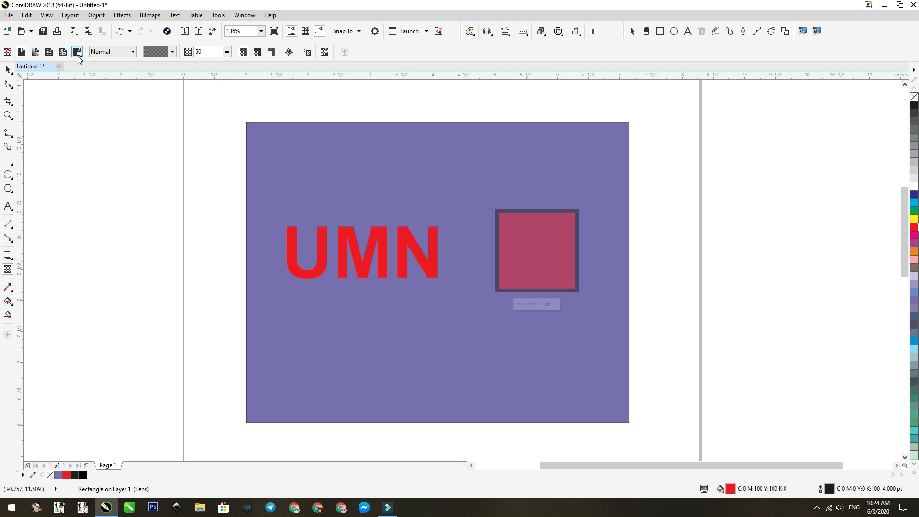
{"action": "left_click", "coordinate": [133, 53]}
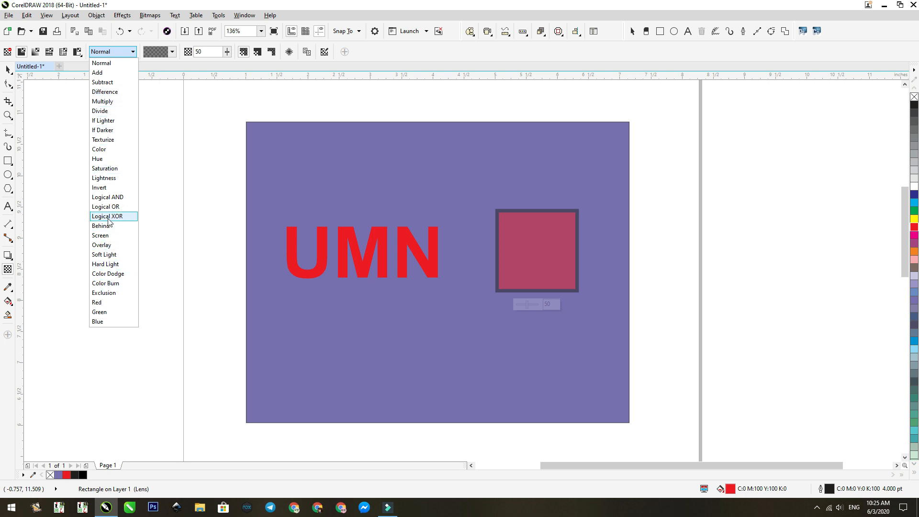
{"action": "left_click", "coordinate": [103, 149]}
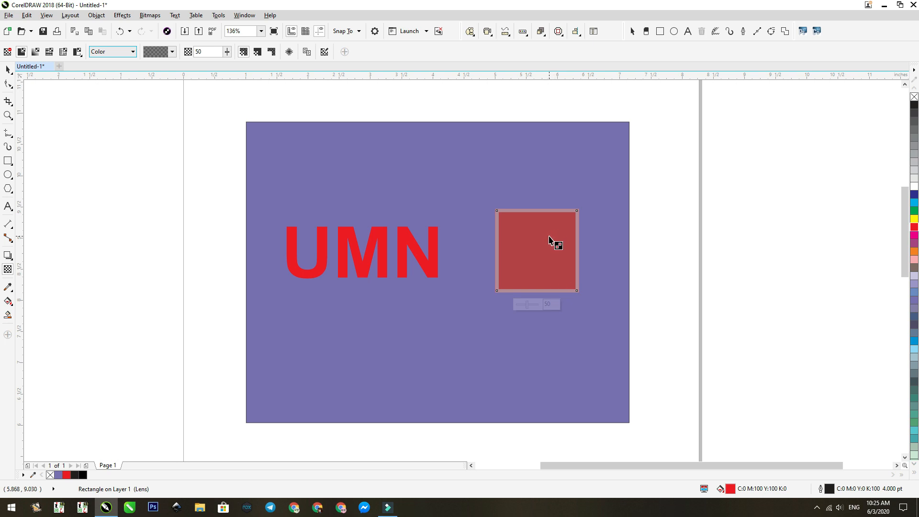
- Duplicate the transparent square directly below the original, keeping both on the purple rectangle
{"action": "key", "text": "space"}
{"action": "mouse_move", "coordinate": [546, 261]}
{"action": "left_mouse_down"}
{"action": "mouse_move", "coordinate": [544, 202]}
{"action": "mouse_move", "coordinate": [550, 286]}
{"action": "mouse_move", "coordinate": [553, 272]}
{"action": "left_mouse_up"}
{"action": "key", "text": "space"}
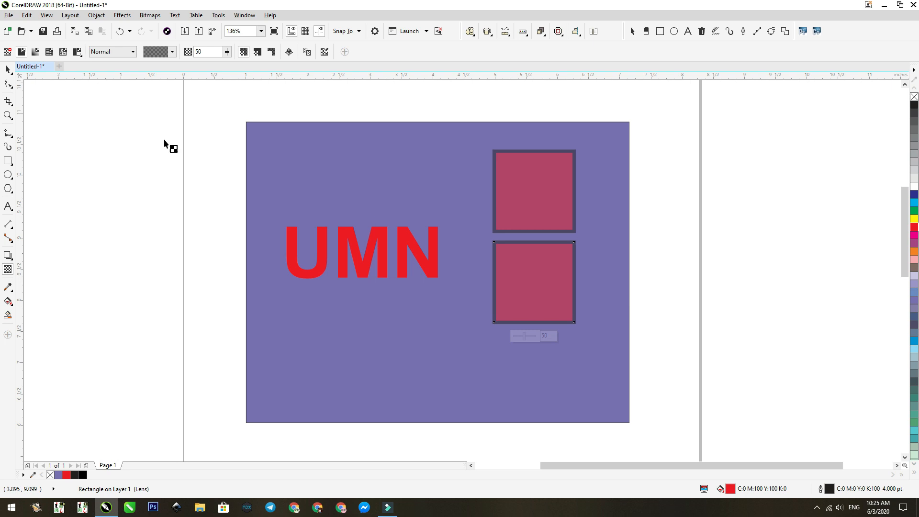
- Try the Add, Subtract, Logical OR, Hard Light and Exclusion merge modes on the lower square, returning it to Normal
{"action": "left_click", "coordinate": [104, 55]}
{"action": "left_click", "coordinate": [107, 72]}
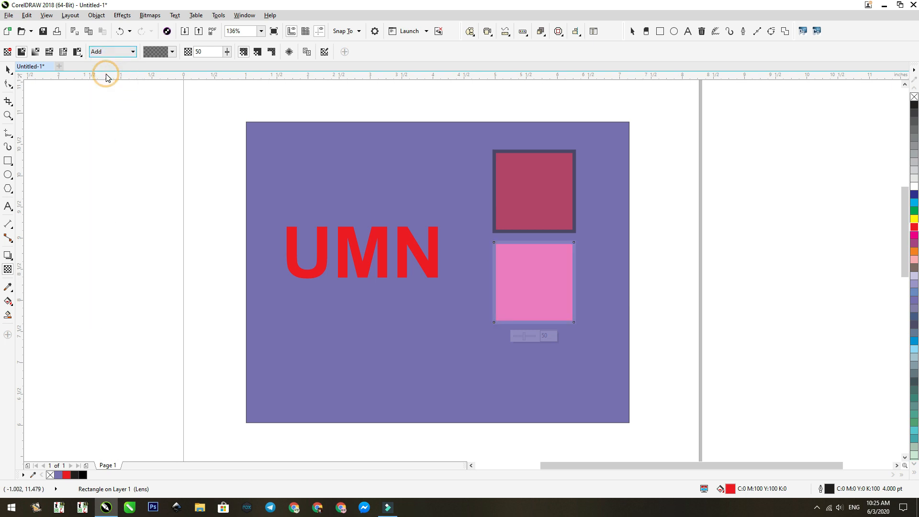
{"action": "left_click", "coordinate": [115, 52]}
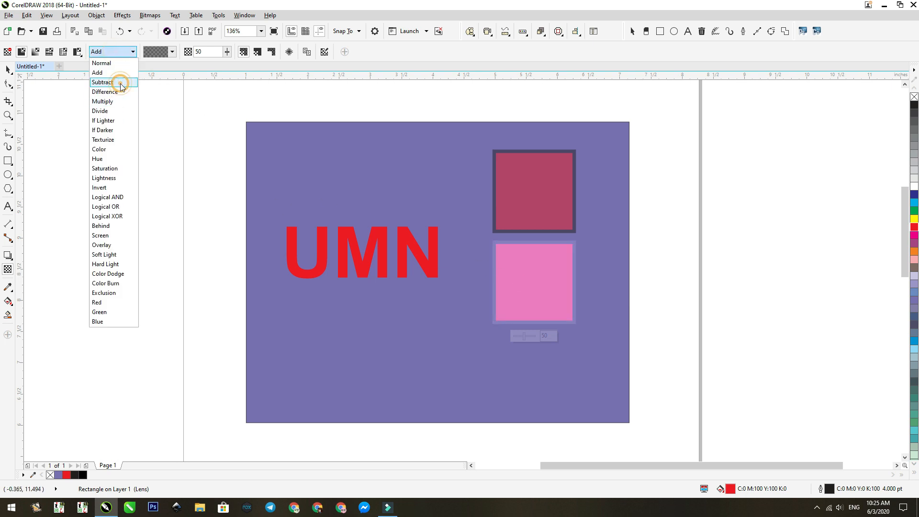
{"action": "left_click", "coordinate": [122, 80]}
{"action": "left_click", "coordinate": [125, 52]}
{"action": "left_click", "coordinate": [115, 208]}
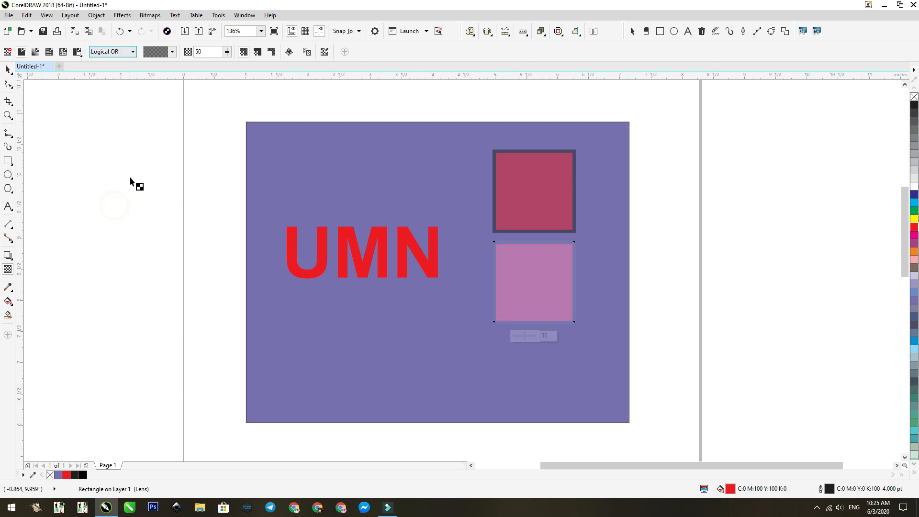
{"action": "left_click", "coordinate": [111, 52]}
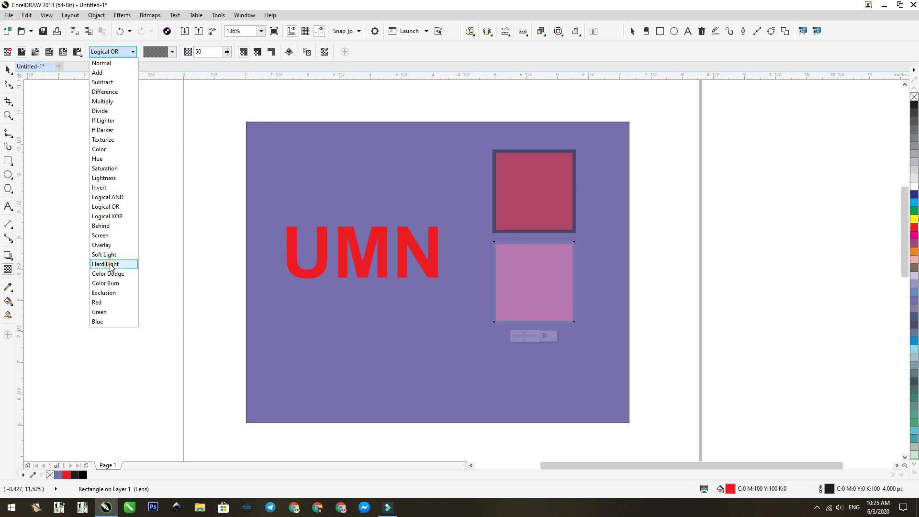
{"action": "left_click", "coordinate": [113, 264]}
{"action": "left_click", "coordinate": [126, 55]}
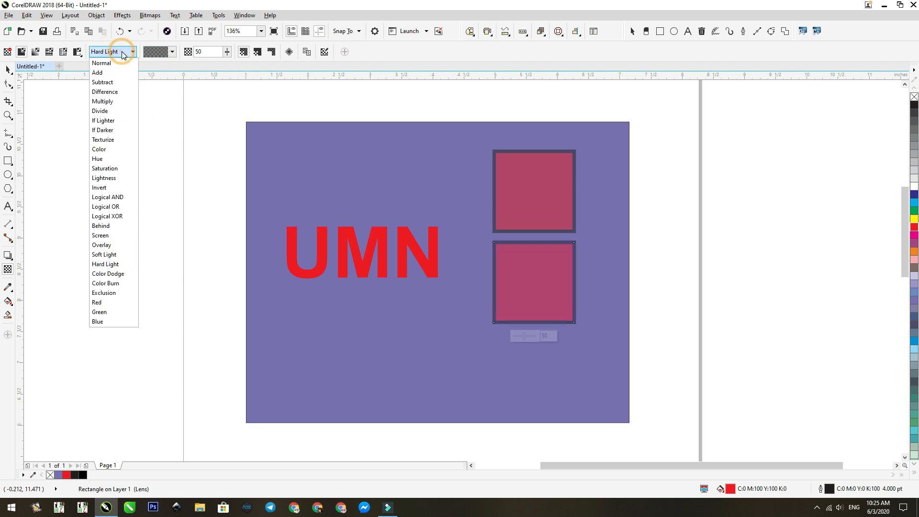
{"action": "left_click", "coordinate": [113, 293]}
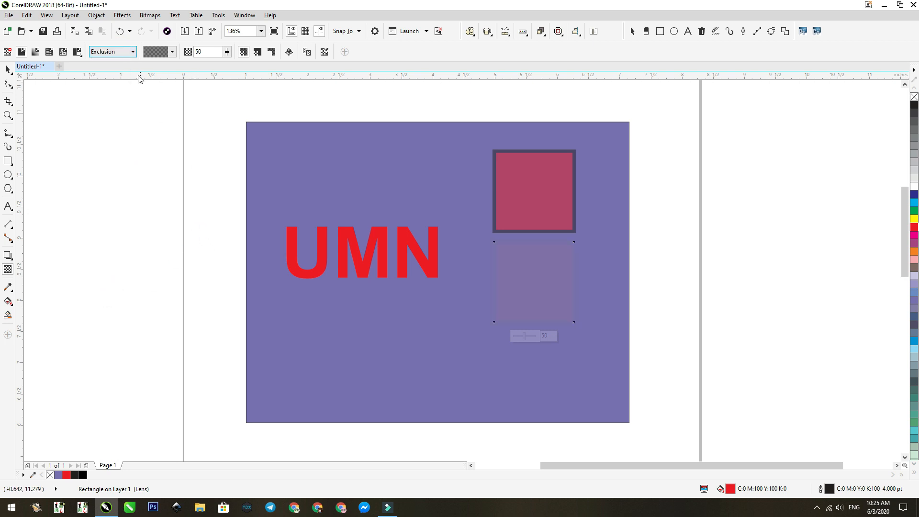
{"action": "left_click", "coordinate": [122, 52]}
{"action": "left_click", "coordinate": [118, 65]}
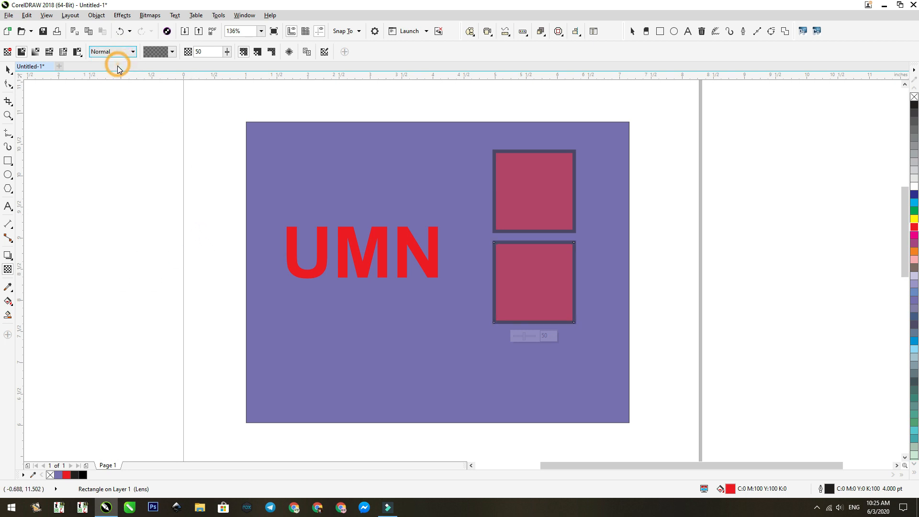
{"action": "left_click", "coordinate": [118, 53]}
{"action": "left_click", "coordinate": [123, 51]}
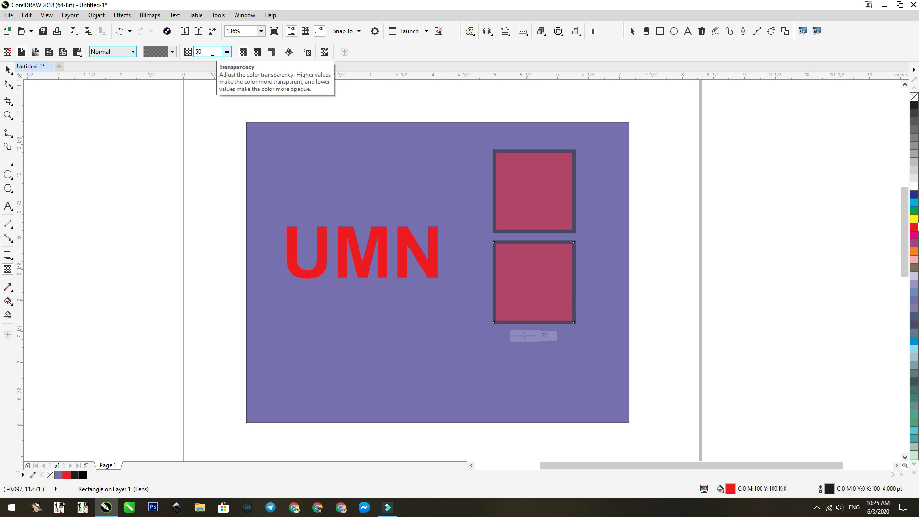
- Set the lower square's uniform transparency to 74
{"action": "left_click", "coordinate": [552, 336]}
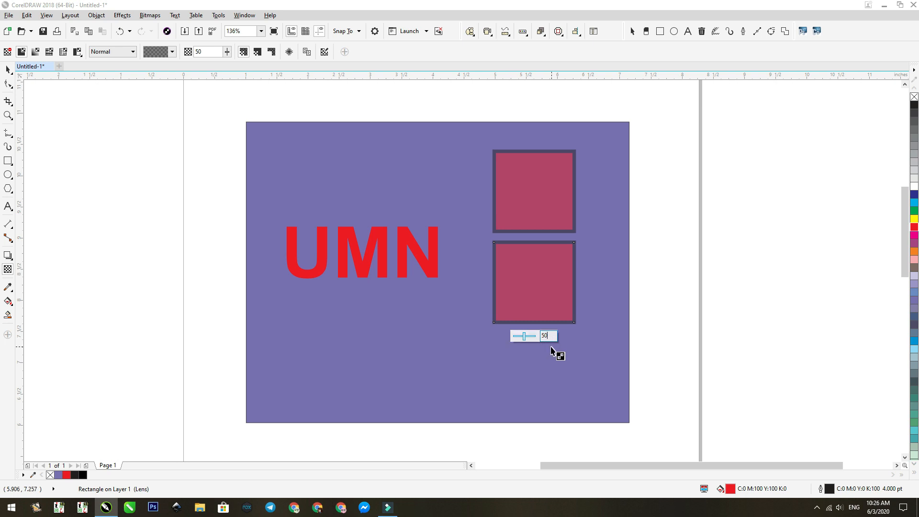
{"action": "left_click", "coordinate": [205, 53]}
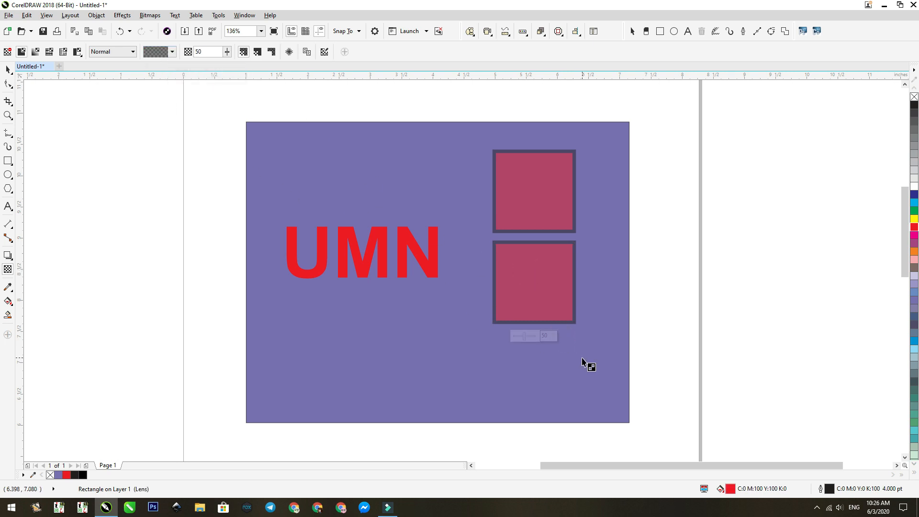
{"action": "left_click", "coordinate": [530, 335]}
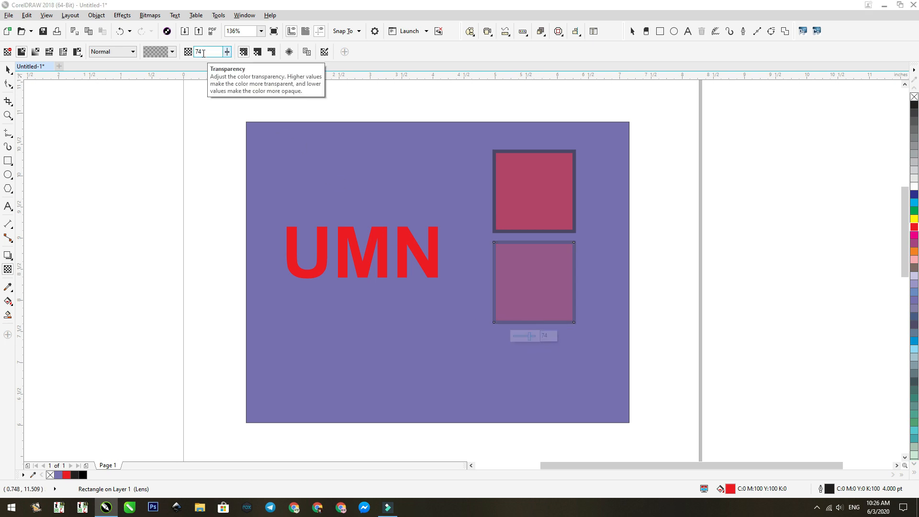
- Apply the uniform transparency preset of 90 to the lower square
{"action": "left_click", "coordinate": [172, 52]}
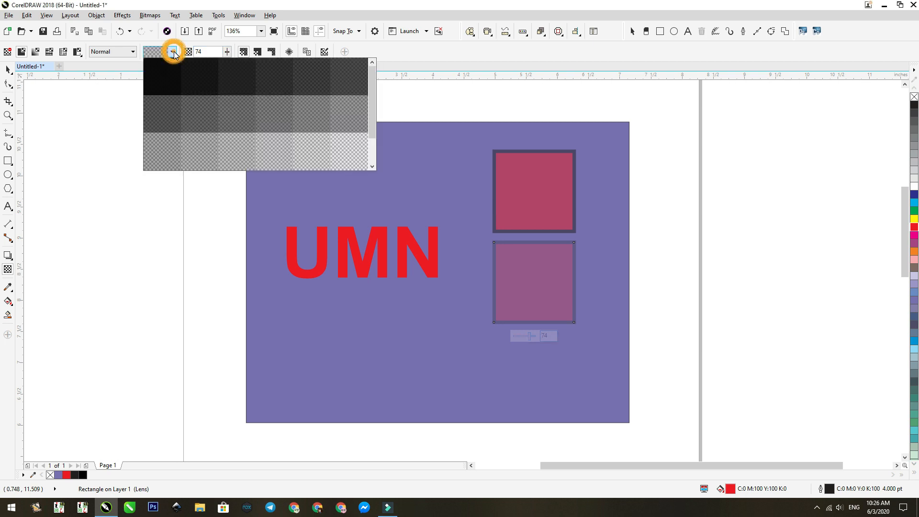
{"action": "left_click", "coordinate": [348, 154]}
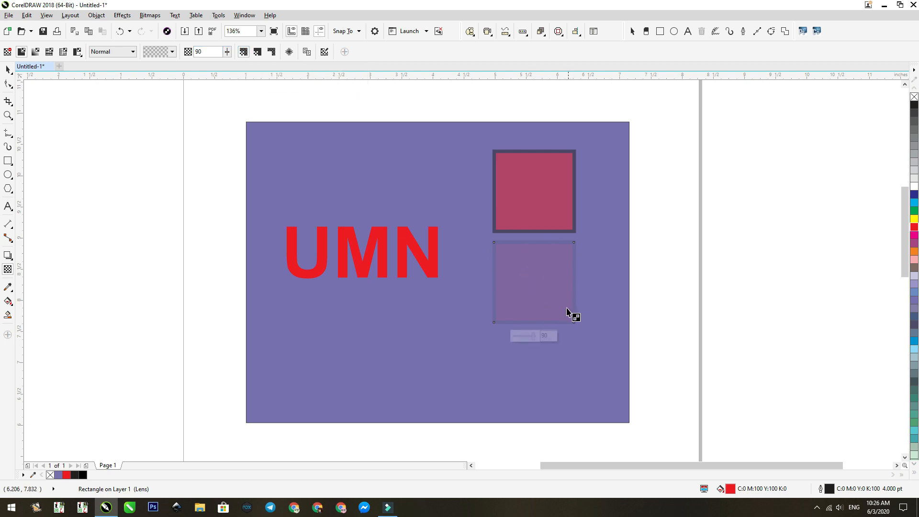
{"action": "scroll", "coordinate": [578, 262], "scroll_direction": "up", "scroll_amount": 2}
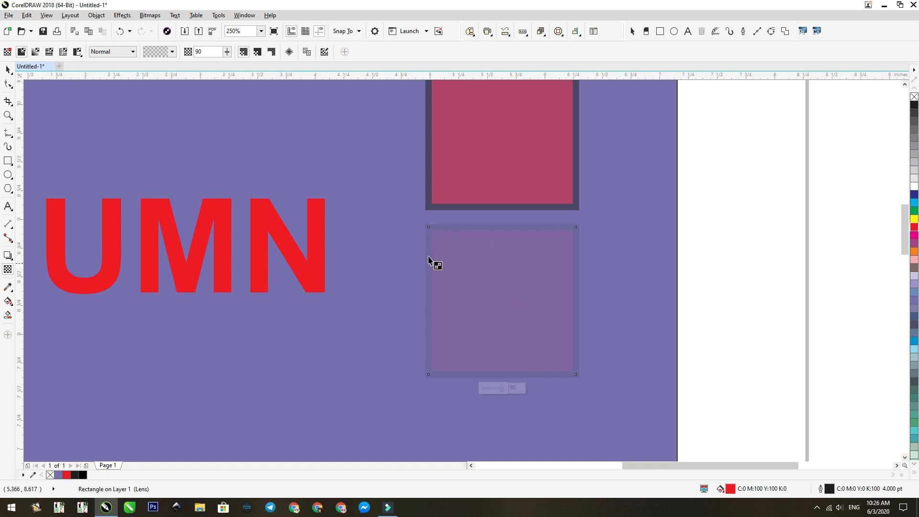
- Limit the lower square's transparency to its fill and try yellow as its fill colour before settling on magenta
{"action": "scroll", "coordinate": [470, 318], "scroll_direction": "up", "scroll_amount": 3}
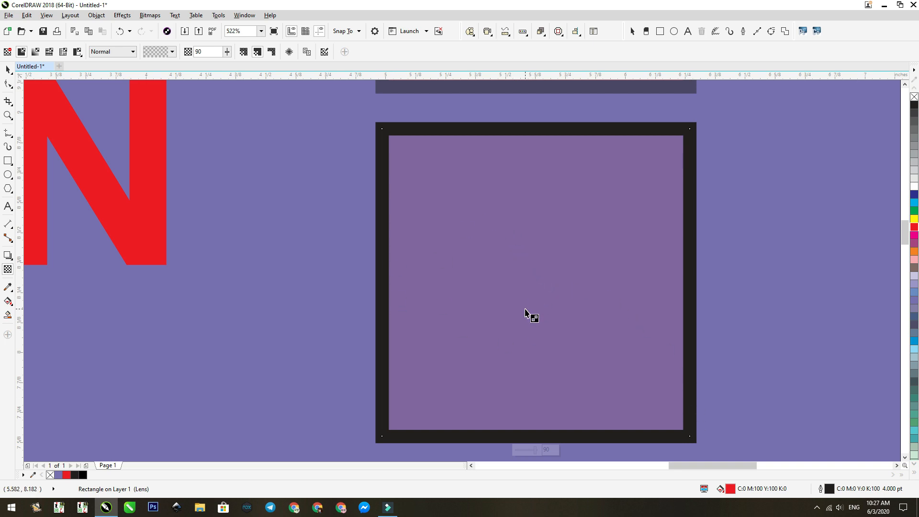
{"action": "left_click", "coordinate": [914, 219]}
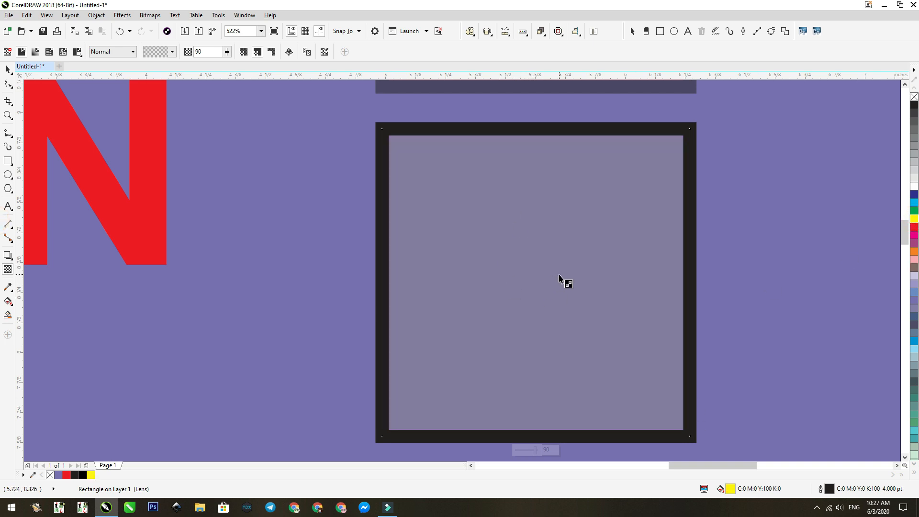
{"action": "scroll", "coordinate": [551, 293], "scroll_direction": "down", "scroll_amount": 4}
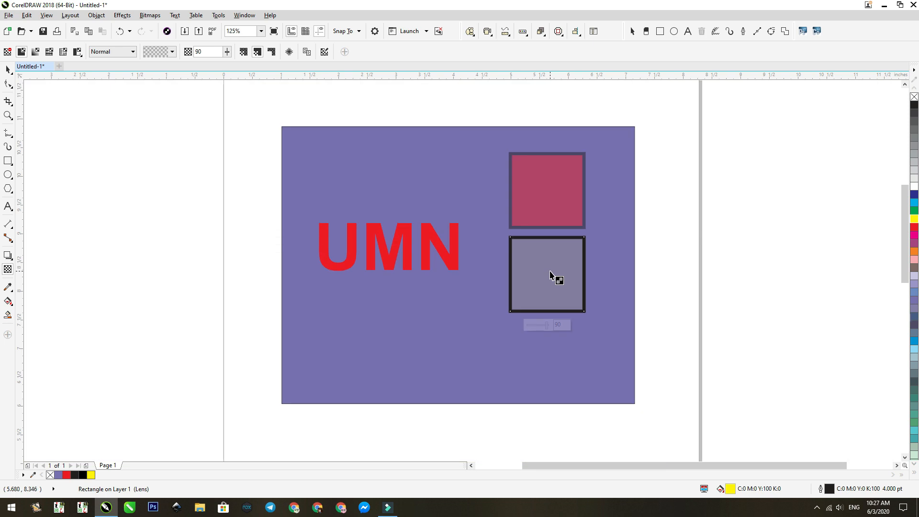
{"action": "left_click", "coordinate": [914, 234]}
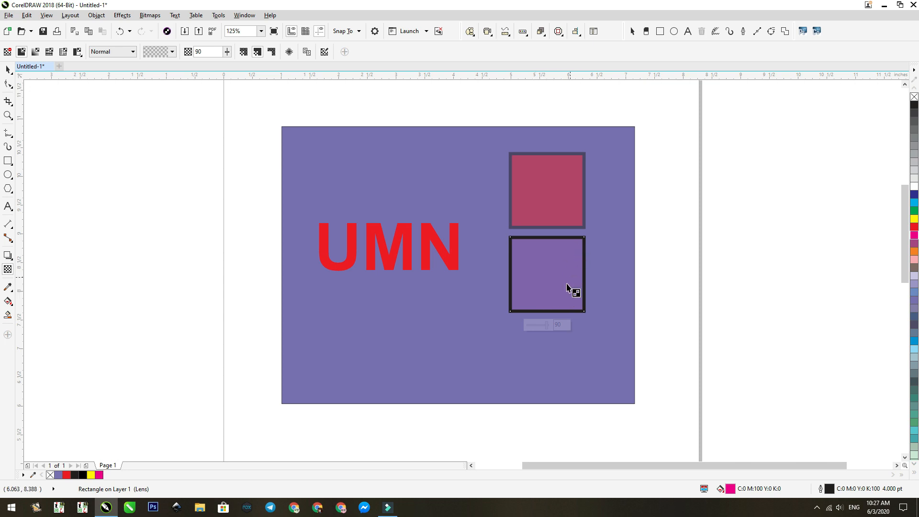
- Apply the lower square's transparency only to its outline and inspect the edge up close
{"action": "left_click", "coordinate": [272, 52]}
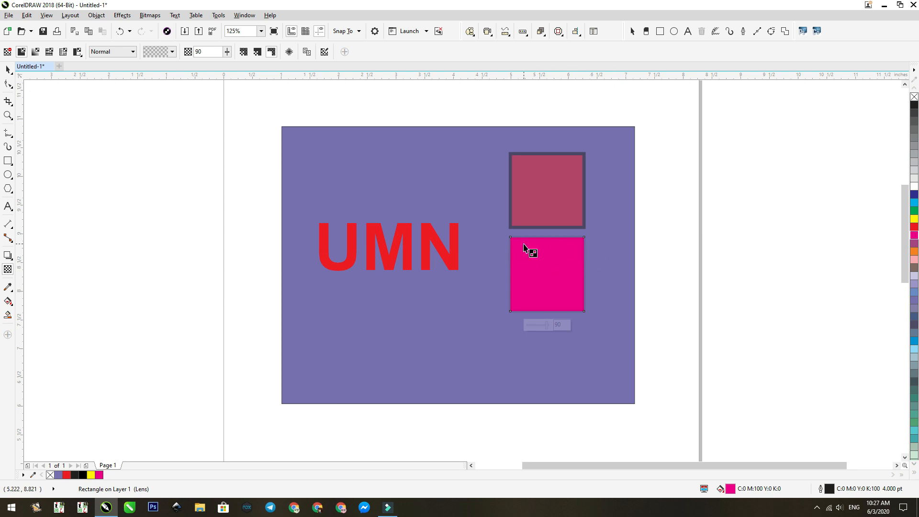
{"action": "scroll", "coordinate": [529, 250], "scroll_direction": "up", "scroll_amount": 2}
{"action": "scroll", "coordinate": [550, 254], "scroll_direction": "down", "scroll_amount": 1}
{"action": "scroll", "coordinate": [514, 240], "scroll_direction": "up", "scroll_amount": 1}
{"action": "scroll", "coordinate": [496, 238], "scroll_direction": "up", "scroll_amount": 2}
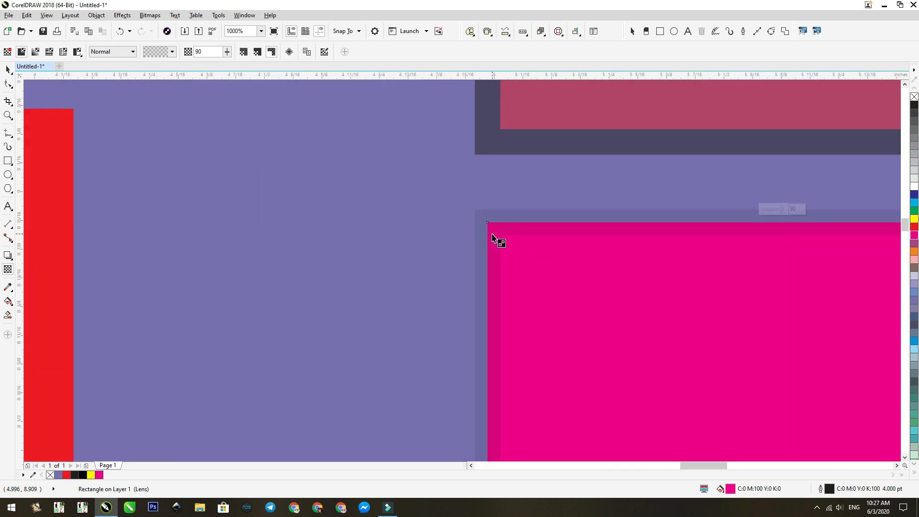
{"action": "scroll", "coordinate": [531, 232], "scroll_direction": "down", "scroll_amount": 3}
- Apply the upper square's transparency only to its outline and examine how the outline overlaps the fill at the corner
{"action": "left_click", "coordinate": [560, 152]}
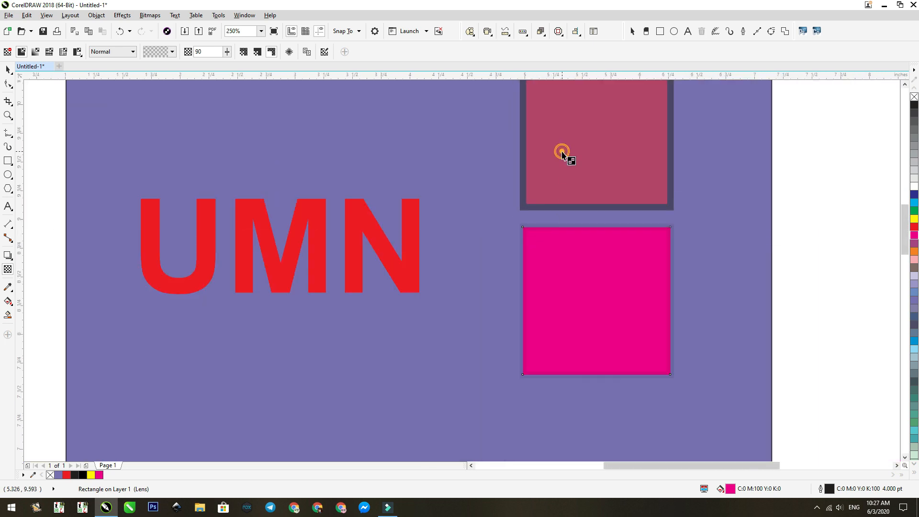
{"action": "scroll", "coordinate": [695, 199], "scroll_direction": "down", "scroll_amount": 5}
{"action": "scroll", "coordinate": [697, 191], "scroll_direction": "up", "scroll_amount": 3}
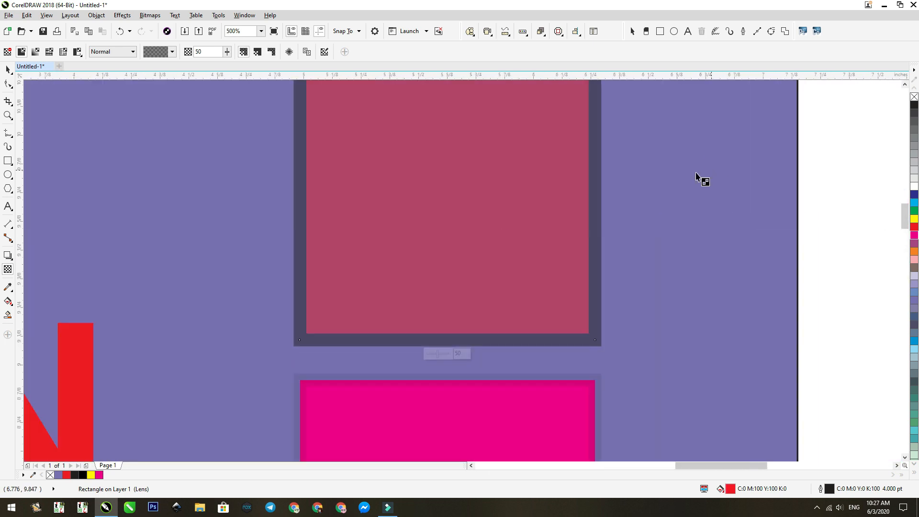
{"action": "left_click", "coordinate": [272, 50]}
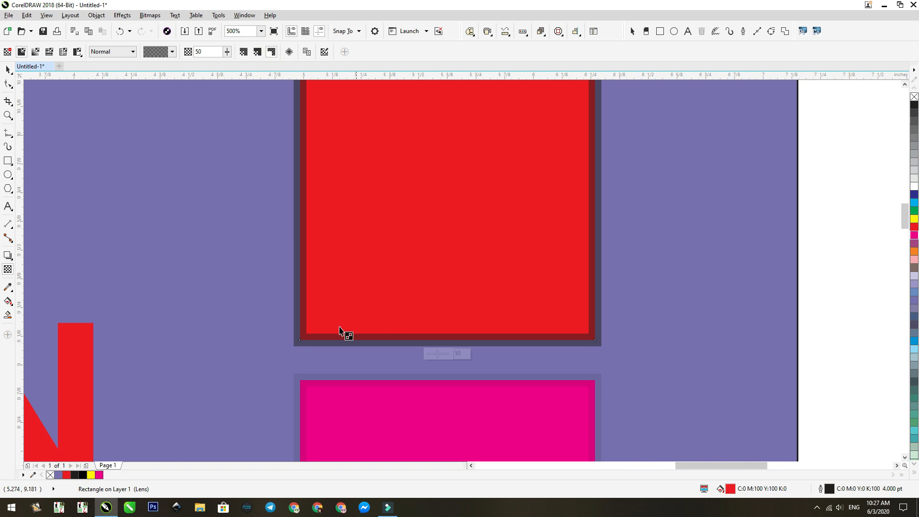
{"action": "scroll", "coordinate": [301, 347], "scroll_direction": "up", "scroll_amount": 3}
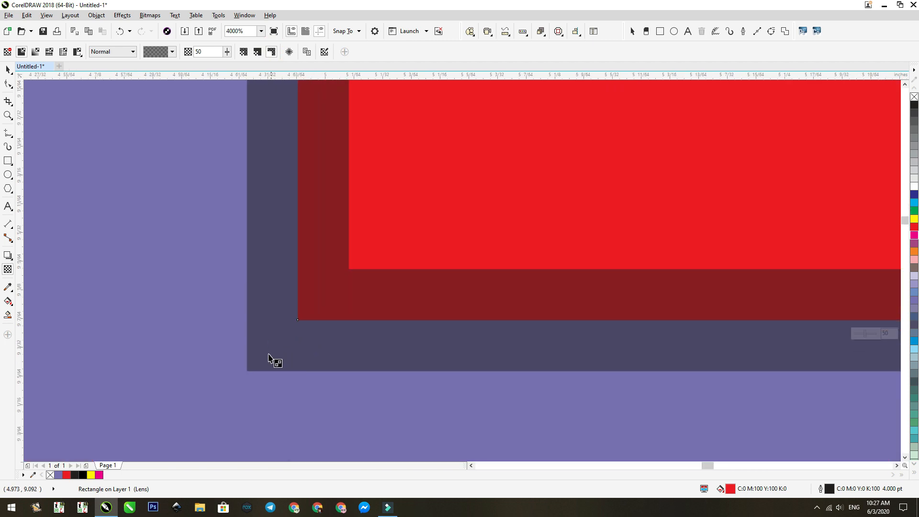
{"action": "scroll", "coordinate": [287, 349], "scroll_direction": "up", "scroll_amount": 2}
{"action": "scroll", "coordinate": [357, 300], "scroll_direction": "down", "scroll_amount": 2}
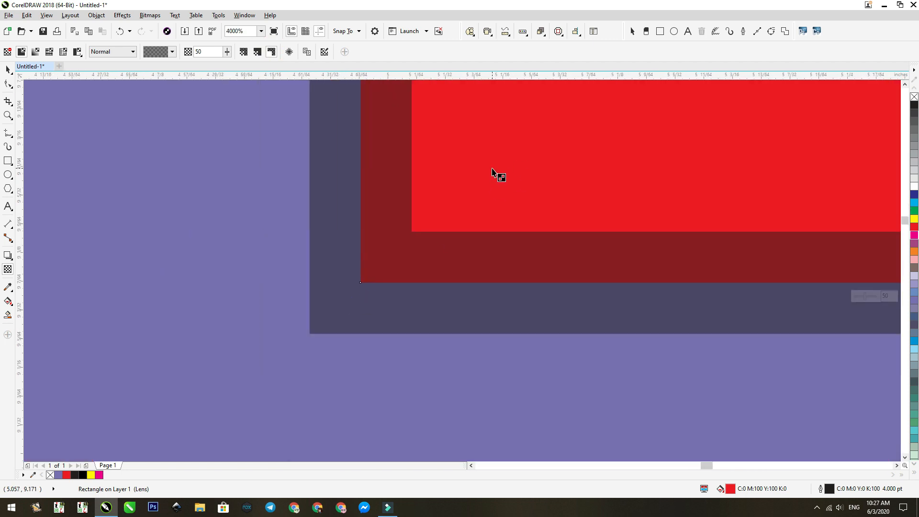
{"action": "scroll", "coordinate": [381, 302], "scroll_direction": "down", "scroll_amount": 1}
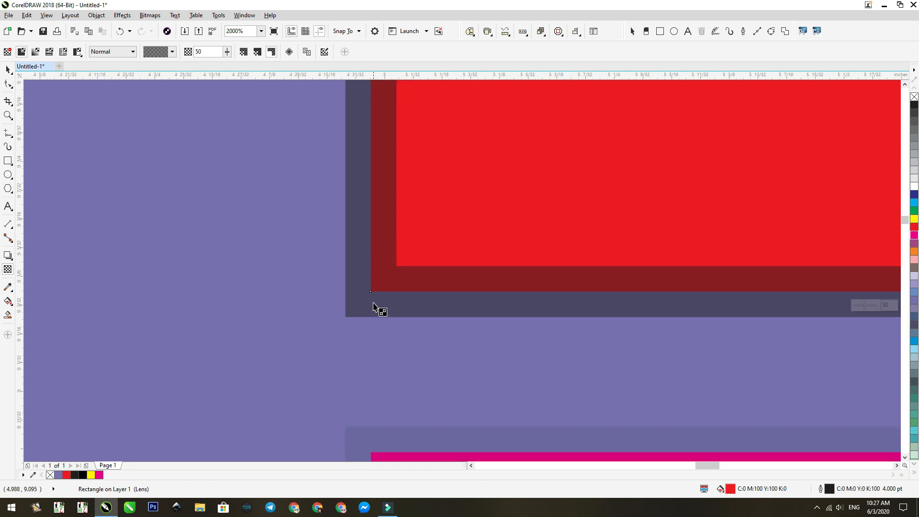
{"action": "scroll", "coordinate": [374, 306], "scroll_direction": "down", "scroll_amount": 1}
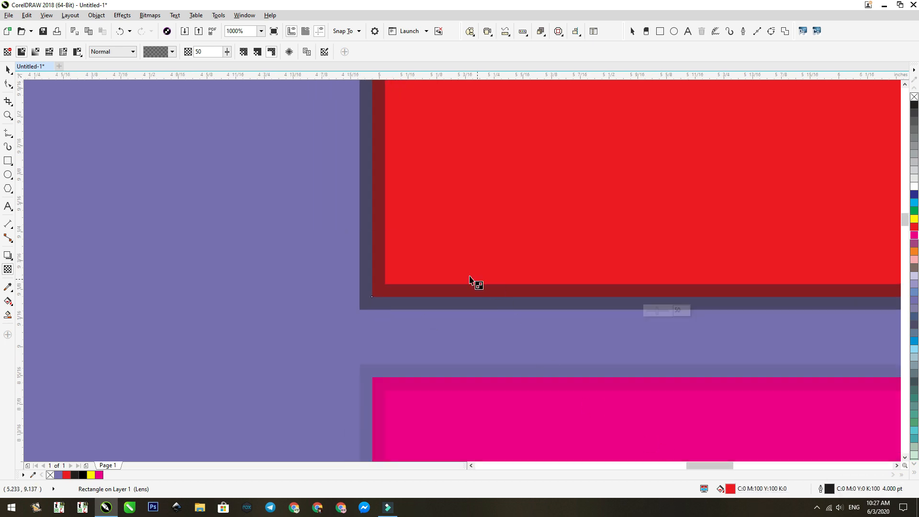
{"action": "scroll", "coordinate": [364, 276], "scroll_direction": "down", "scroll_amount": 2}
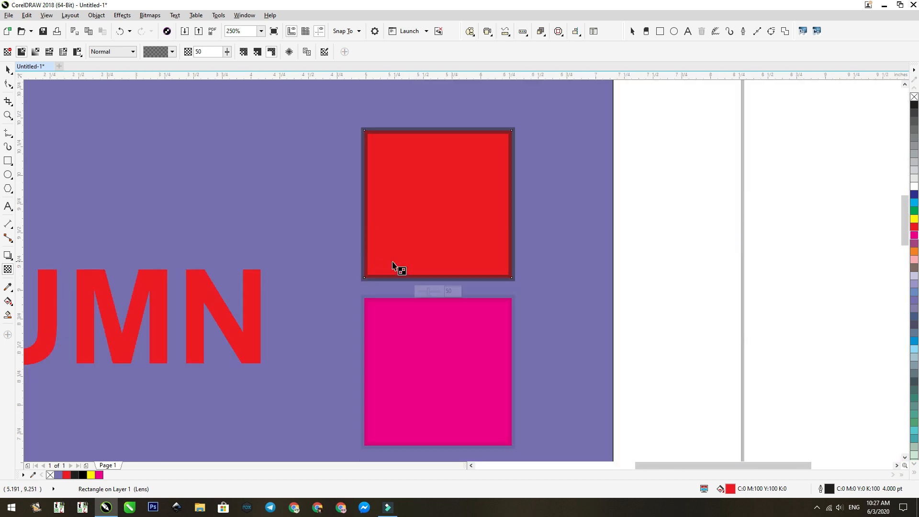
- Set the upper square's outline to sit behind its fill in the Outline Pen settings
{"action": "key", "text": "z"}
{"action": "left_click_drag", "start_coordinate": [607, 300], "coordinate": [296, 101]}
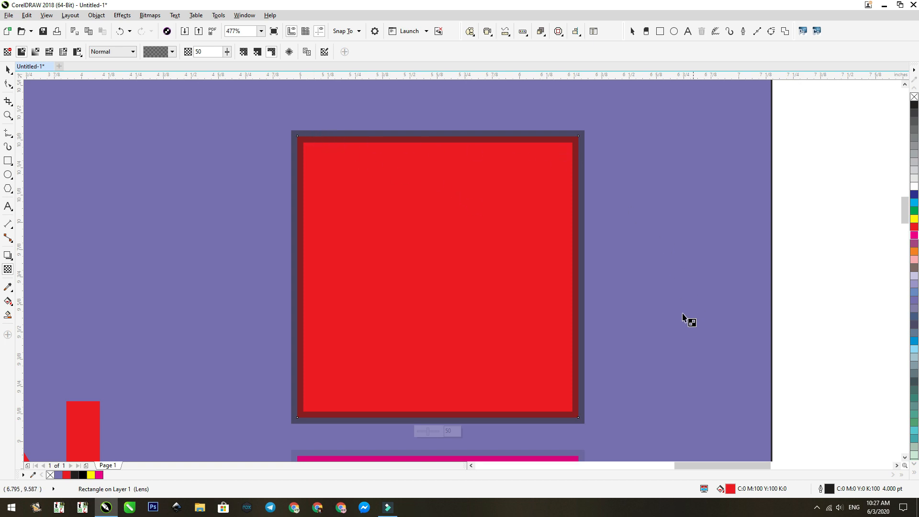
{"action": "key", "text": "space"}
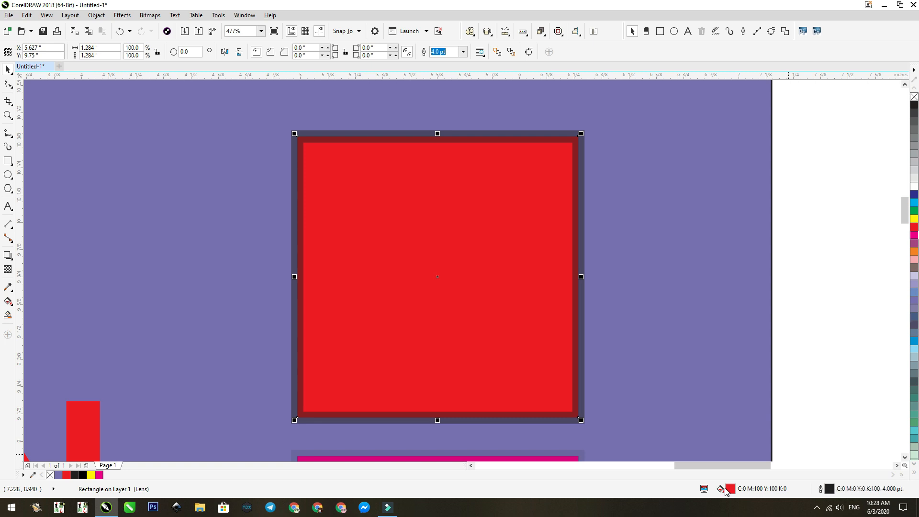
{"action": "double_click", "coordinate": [830, 488]}
{"action": "left_click_drag", "start_coordinate": [475, 147], "coordinate": [658, 138]}
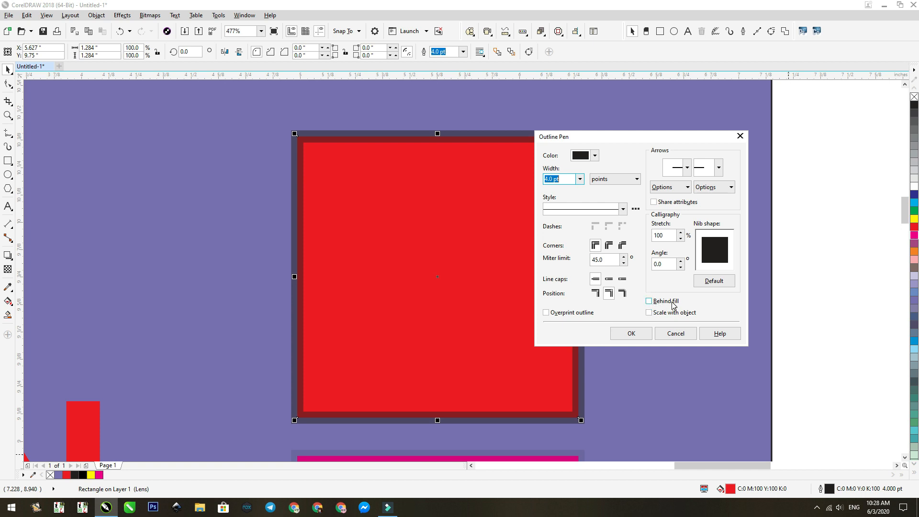
{"action": "left_click", "coordinate": [649, 301]}
{"action": "left_click", "coordinate": [630, 336]}
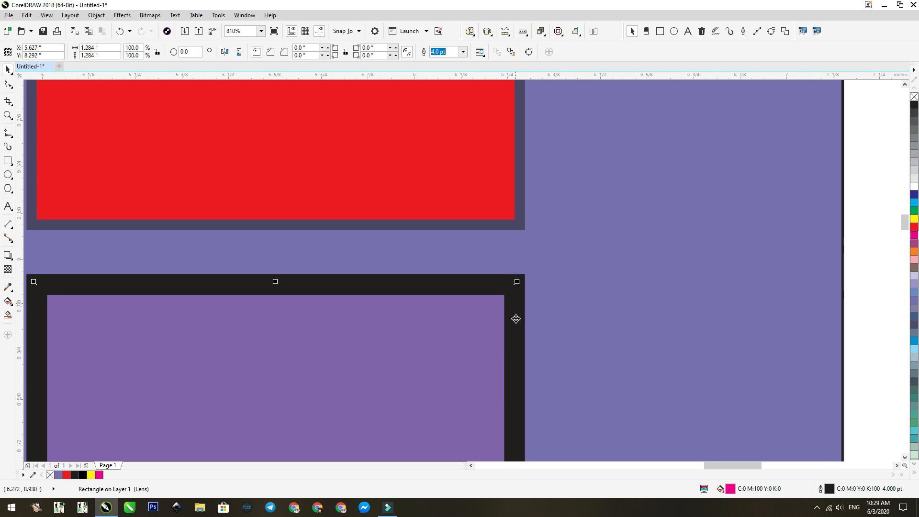
- Move the lower square up closer to the upper one and set the upper square's outline width to 8.0 pt
{"action": "left_click_drag", "start_coordinate": [515, 308], "coordinate": [518, 274]}
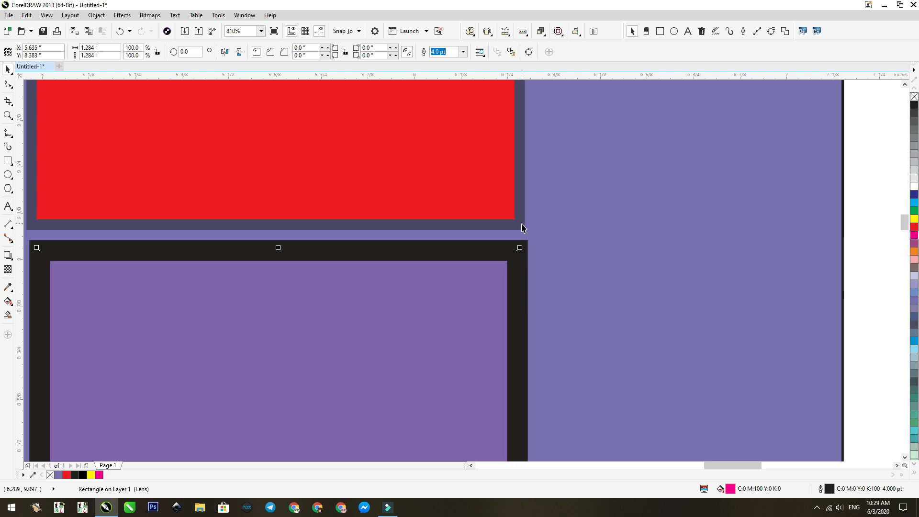
{"action": "left_click", "coordinate": [521, 226]}
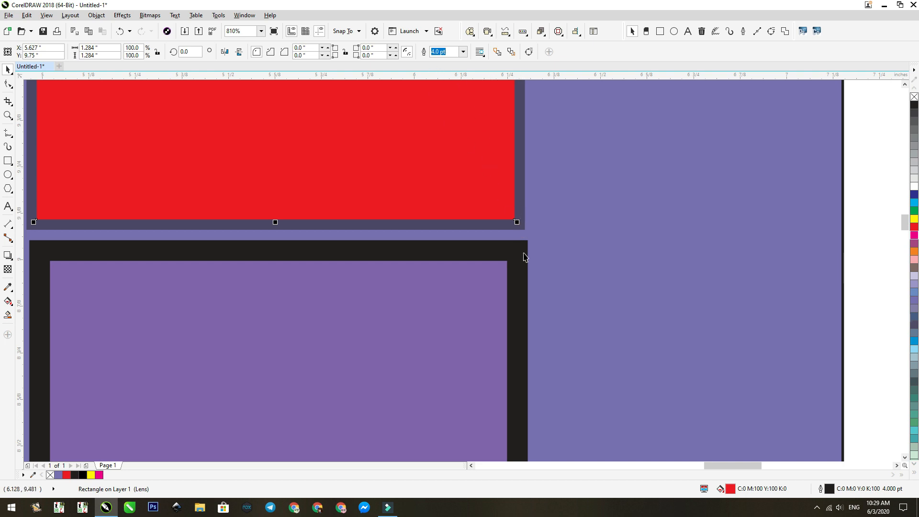
{"action": "left_click", "coordinate": [463, 51]}
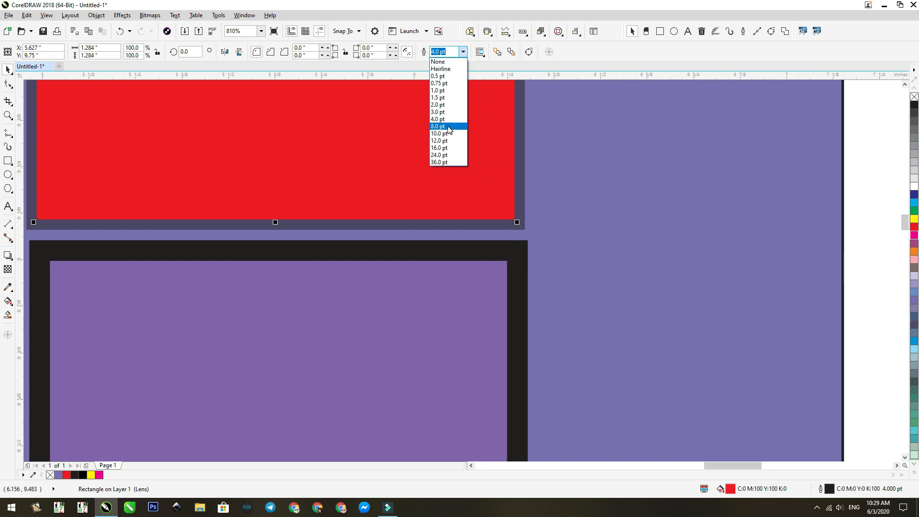
{"action": "left_click", "coordinate": [448, 126]}
- Move the lower square up over the upper square's edge to compare their outlines, and move it back down clear of it
{"action": "left_click_drag", "start_coordinate": [521, 282], "coordinate": [523, 255]}
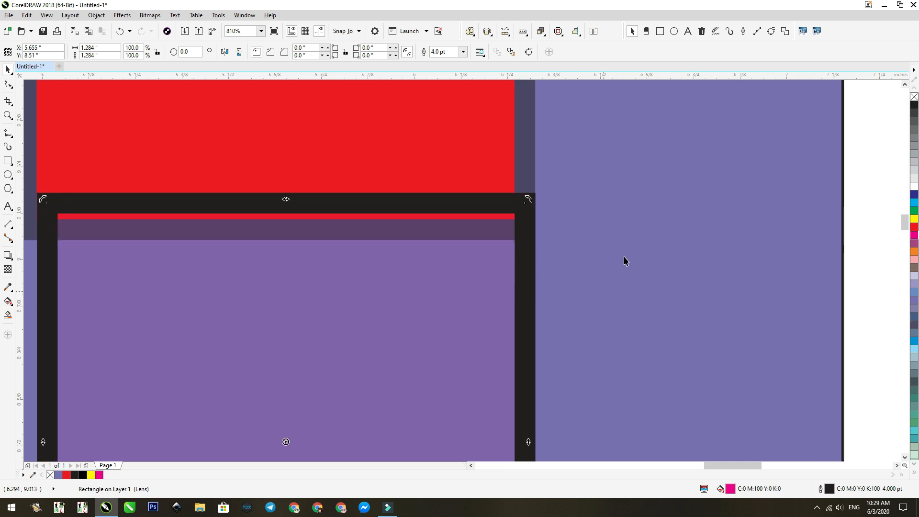
{"action": "scroll", "coordinate": [415, 167], "scroll_direction": "down", "scroll_amount": 2}
{"action": "left_click_drag", "start_coordinate": [466, 235], "coordinate": [461, 306]}
{"action": "scroll", "coordinate": [490, 177], "scroll_direction": "down", "scroll_amount": 1}
- Select the upper square with the Transparency tool and look at the Freeze Transparency option
{"action": "key", "text": "F2"}
{"action": "left_click_drag", "start_coordinate": [590, 230], "coordinate": [287, 65]}
{"action": "left_click", "coordinate": [445, 212]}
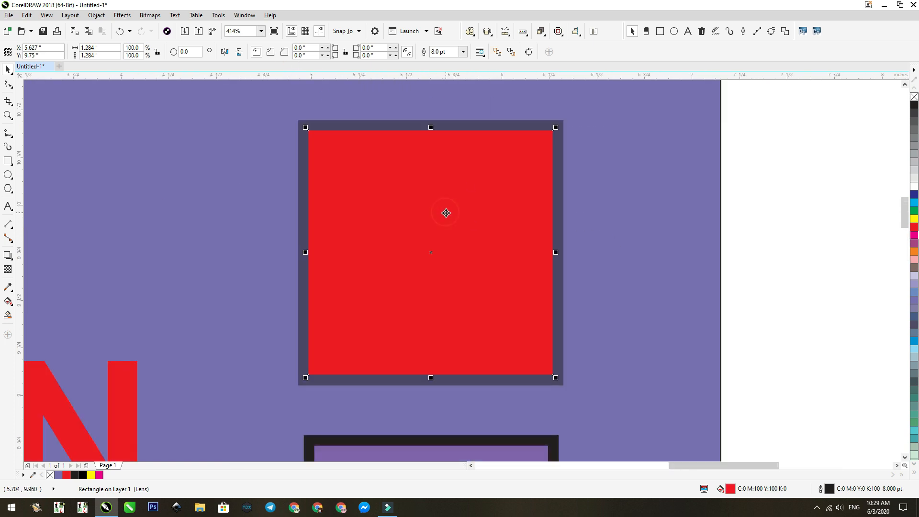
{"action": "key", "text": "t"}
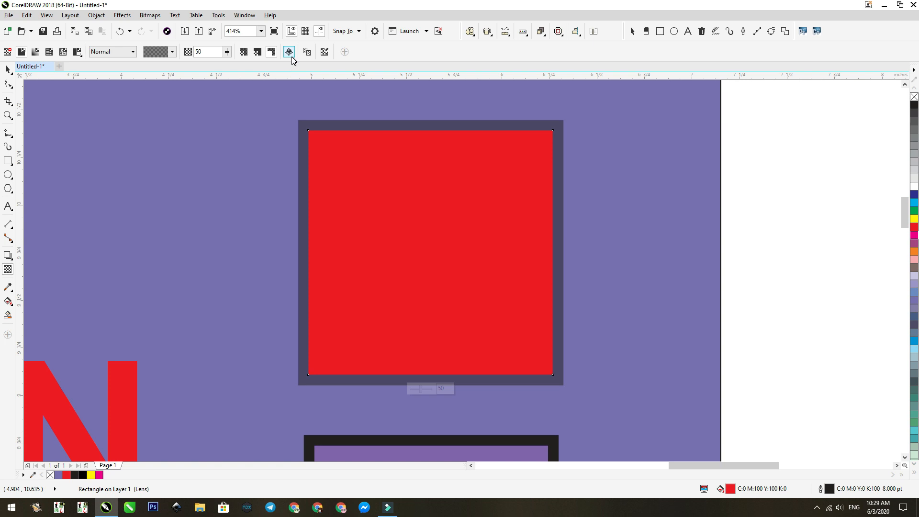
{"action": "scroll", "coordinate": [359, 179], "scroll_direction": "down", "scroll_amount": 2}
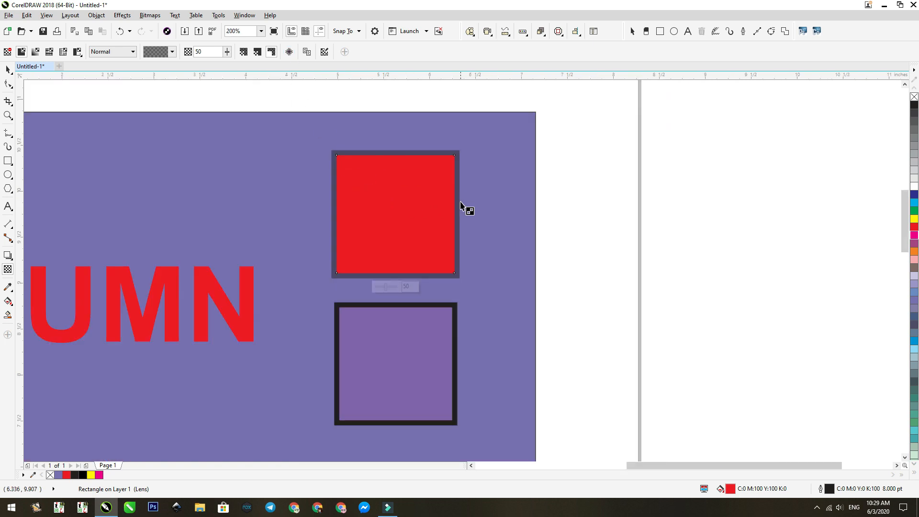
- Duplicate the purple rectangle as a strip about 1.42 inches wide along its right edge and fill the strip red
{"action": "key", "text": "space"}
{"action": "left_click", "coordinate": [490, 199]}
{"action": "scroll", "coordinate": [705, 190], "scroll_direction": "down", "scroll_amount": 1}
{"action": "left_click", "coordinate": [706, 190]}
{"action": "left_click", "coordinate": [382, 170]}
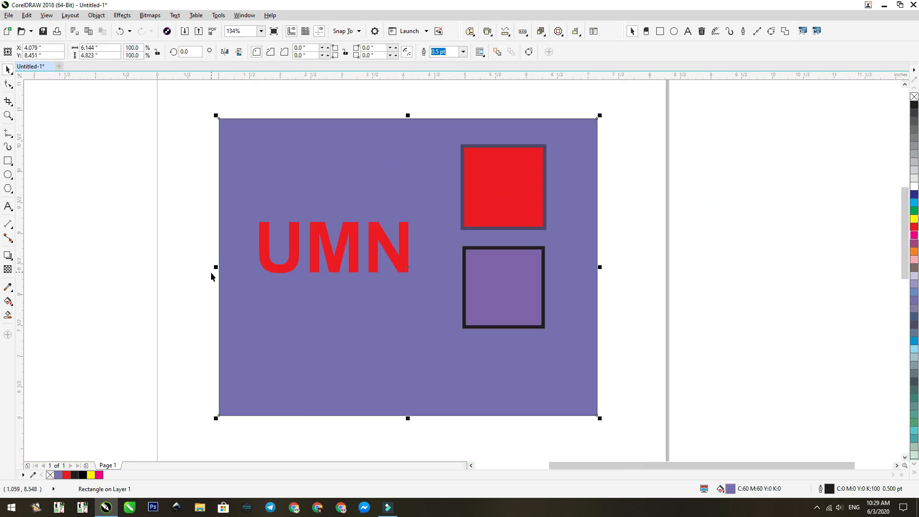
{"action": "left_click_drag", "start_coordinate": [214, 266], "coordinate": [509, 268]}
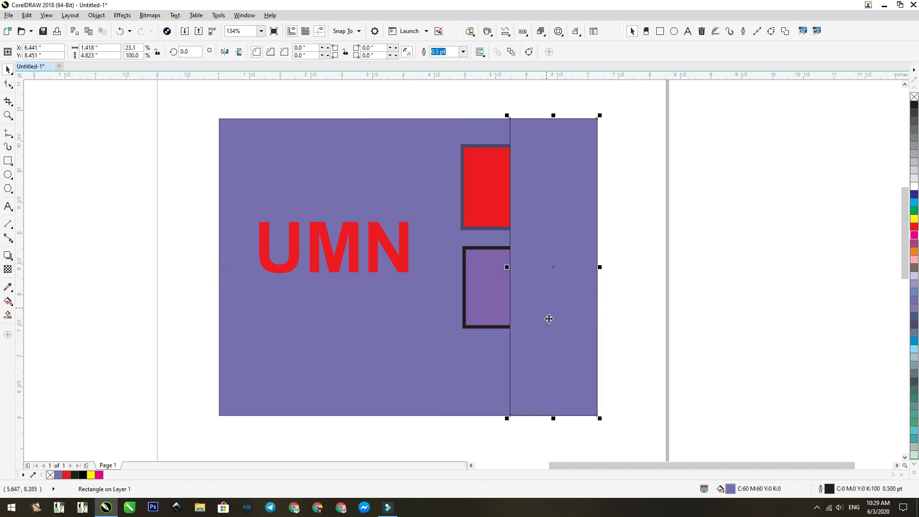
{"action": "left_click", "coordinate": [914, 228]}
- Bring both squares to the front of the page and change the strip's fill to green
{"action": "left_click_drag", "start_coordinate": [445, 93], "coordinate": [598, 402]}
{"action": "key", "text": "shift+Page_Up"}
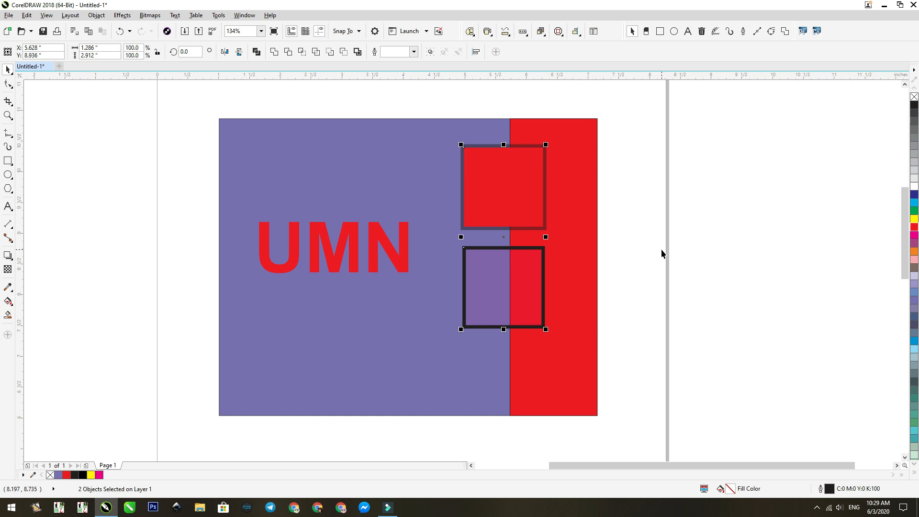
{"action": "left_click", "coordinate": [571, 146]}
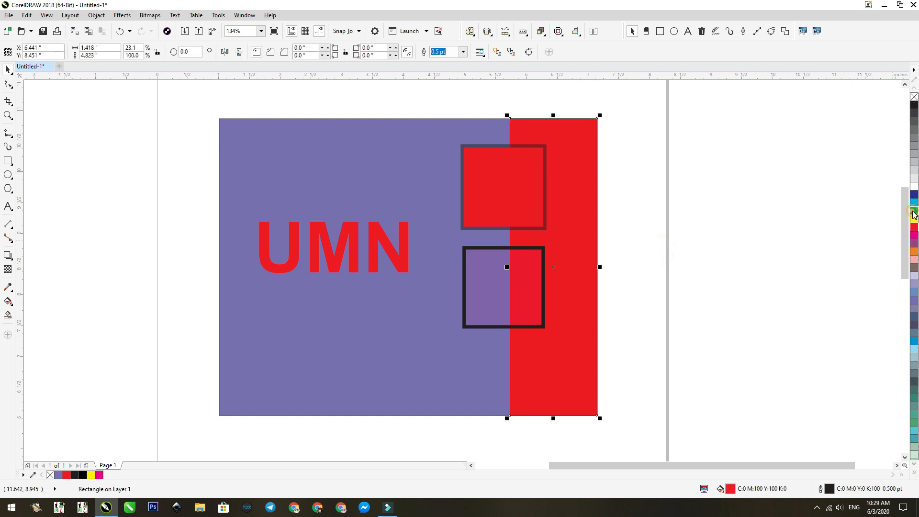
{"action": "left_click", "coordinate": [914, 211]}
- Delete the lower square
{"action": "left_click", "coordinate": [526, 174]}
{"action": "left_click", "coordinate": [494, 275]}
{"action": "key", "text": "Delete"}
- Apply the remaining square's transparency to both its fill and outline, and change its fill colour to white
{"action": "left_click", "coordinate": [501, 182]}
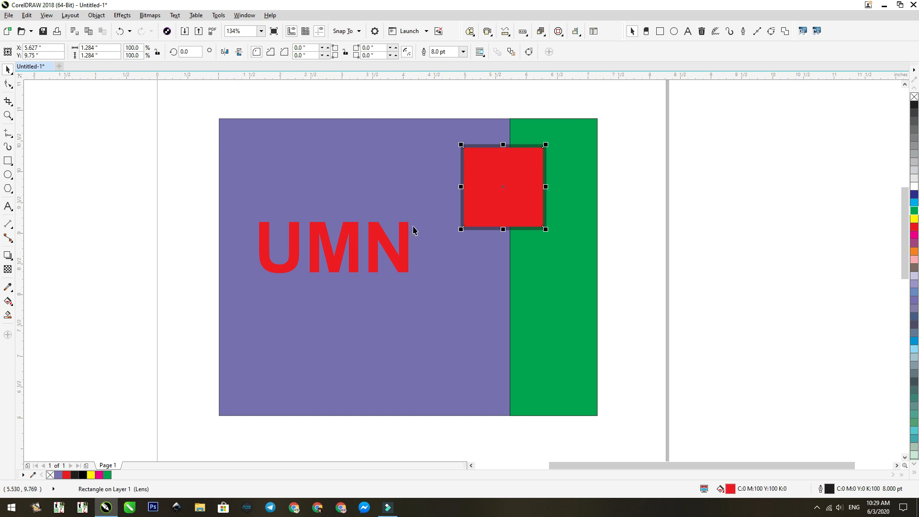
{"action": "left_click", "coordinate": [8, 271]}
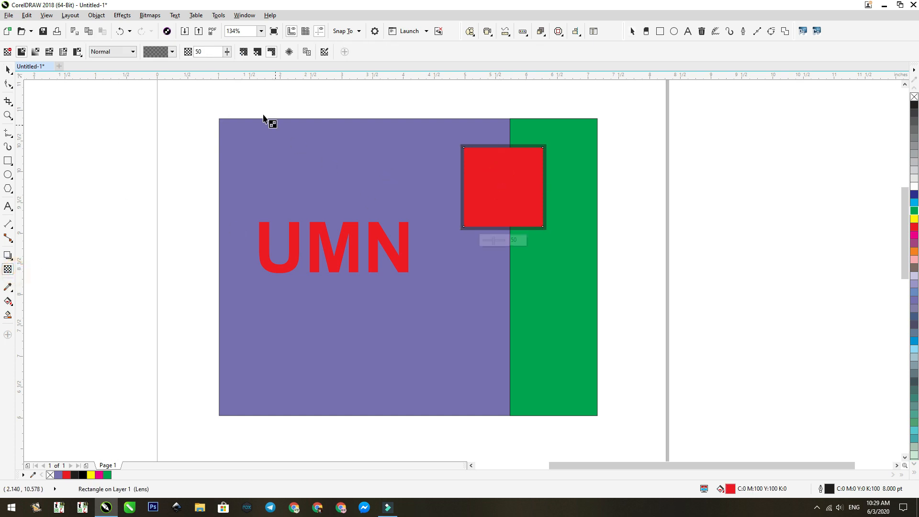
{"action": "left_click", "coordinate": [242, 53]}
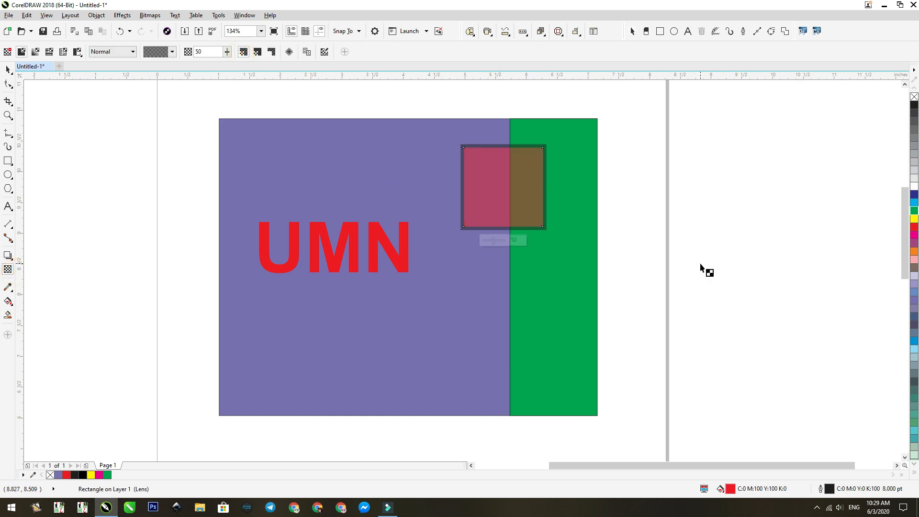
{"action": "scroll", "coordinate": [614, 211], "scroll_direction": "up", "scroll_amount": 2}
{"action": "scroll", "coordinate": [517, 199], "scroll_direction": "down", "scroll_amount": 2}
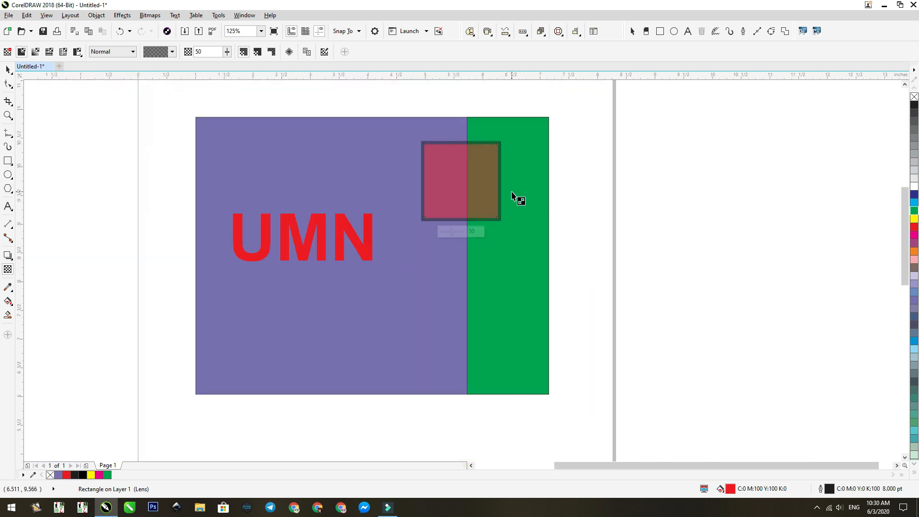
{"action": "scroll", "coordinate": [467, 153], "scroll_direction": "up", "scroll_amount": 2}
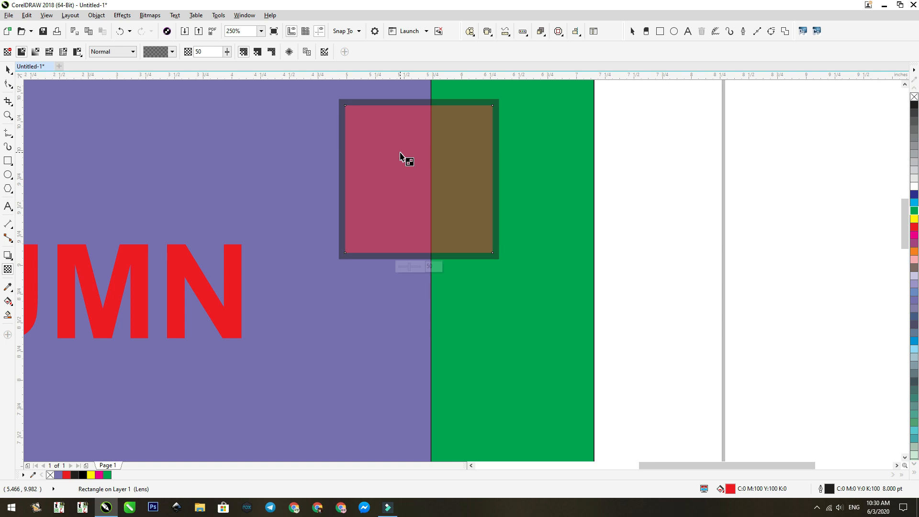
{"action": "left_click", "coordinate": [914, 186]}
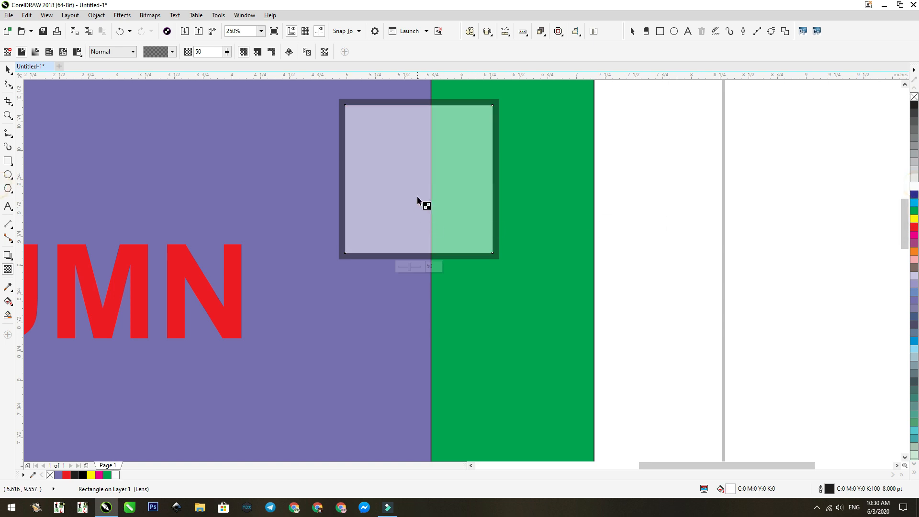
- Change the large purple rectangle's fill colour to turquoise (C:60 M:0 Y:20 K:0)
{"action": "scroll", "coordinate": [429, 188], "scroll_direction": "down", "scroll_amount": 1}
{"action": "key", "text": "F2"}
{"action": "left_click_drag", "start_coordinate": [551, 113], "coordinate": [241, 362]}
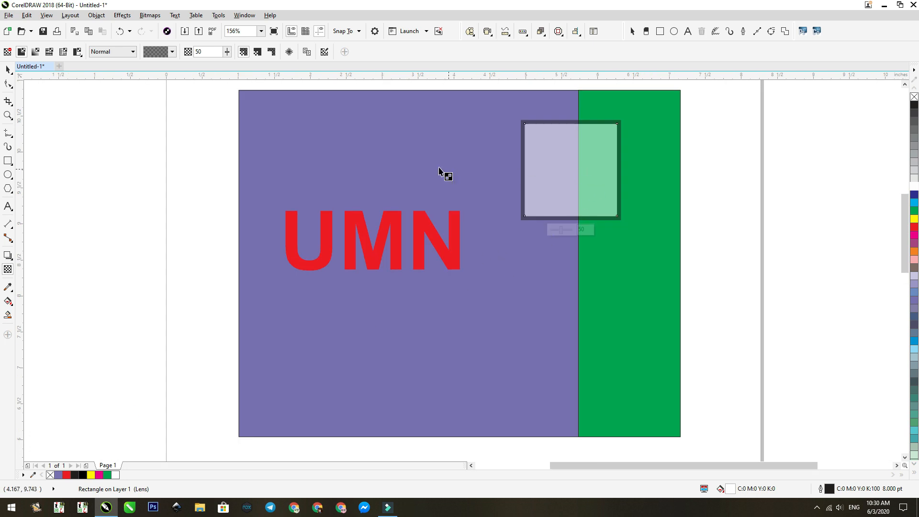
{"action": "left_click", "coordinate": [421, 150]}
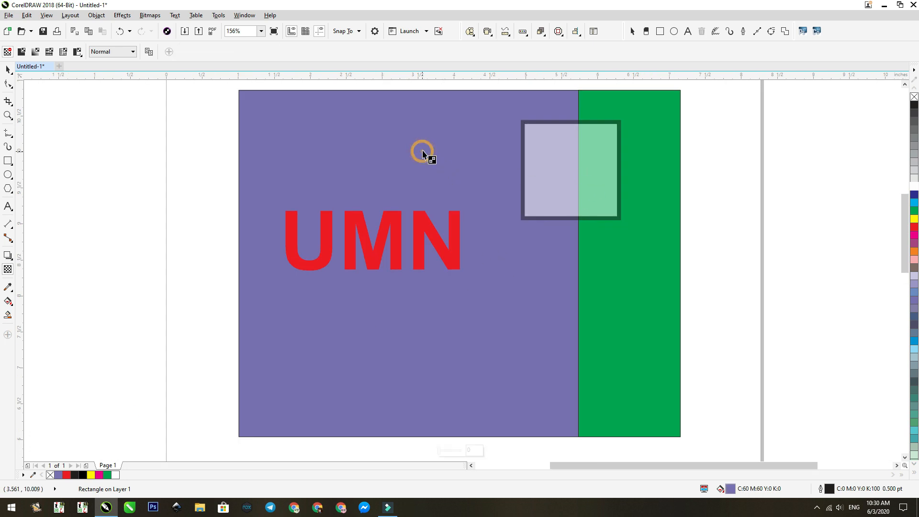
{"action": "left_click", "coordinate": [914, 431]}
{"action": "left_click", "coordinate": [553, 177]}
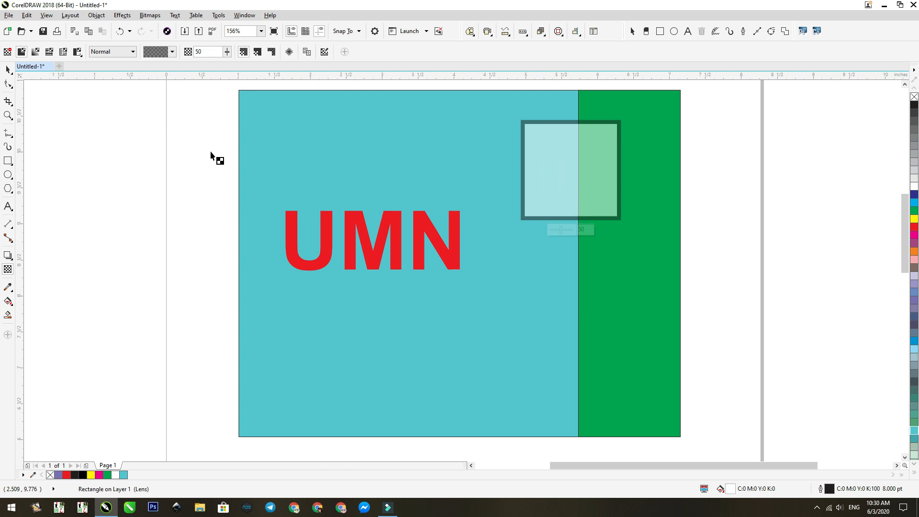
{"action": "left_click", "coordinate": [8, 70]}
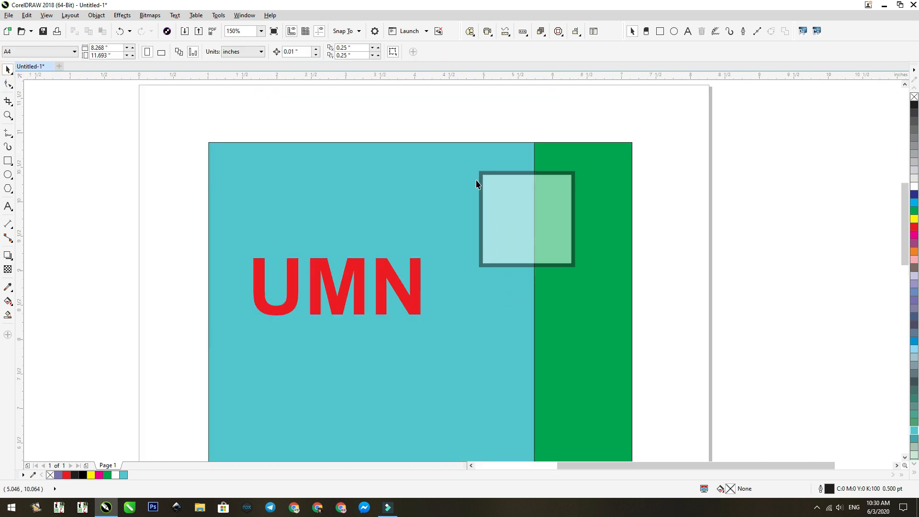
{"action": "left_click_drag", "start_coordinate": [449, 110], "coordinate": [676, 300]}
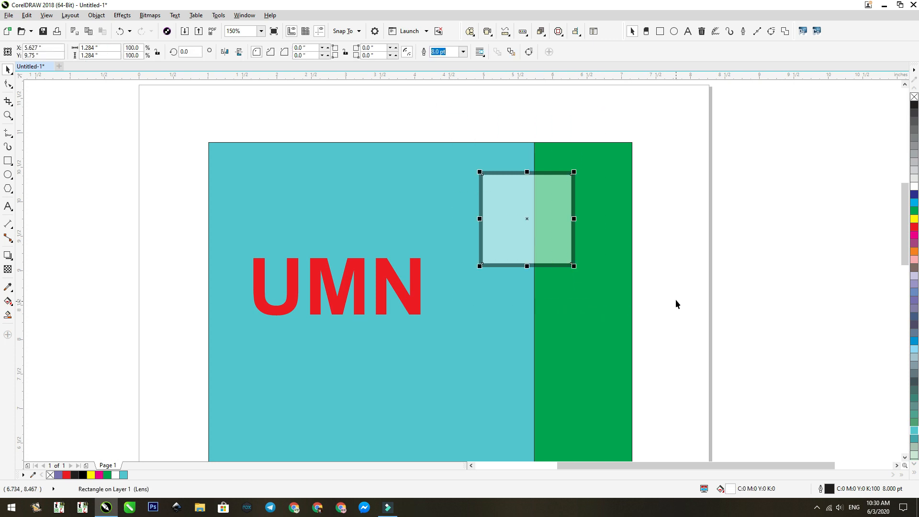
{"action": "left_click", "coordinate": [714, 222]}
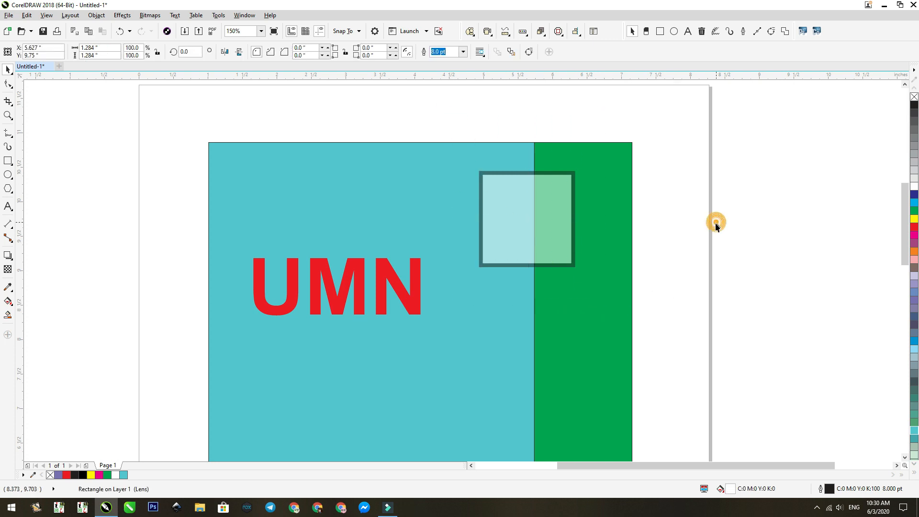
{"action": "left_click", "coordinate": [489, 201]}
{"action": "key", "text": "t"}
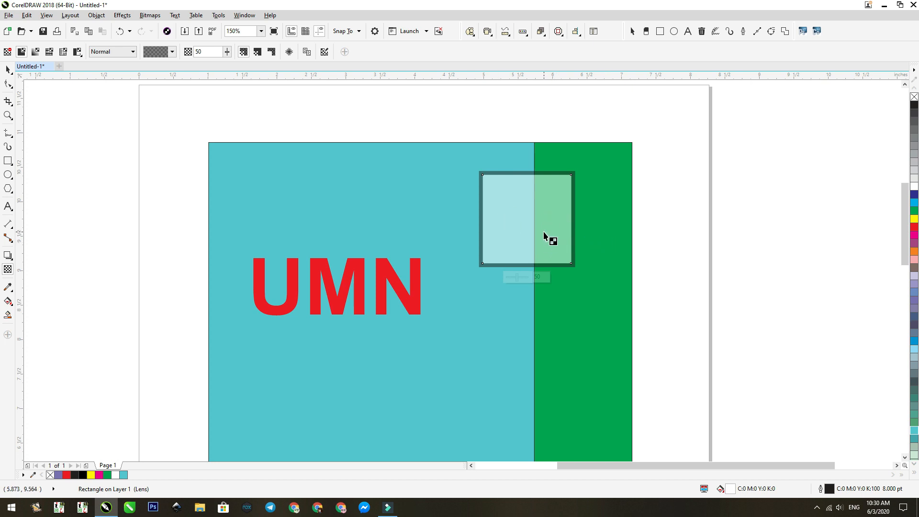
{"action": "key", "text": "space"}
- Try a red fill on the green strip behind the transparent square, and undo it
{"action": "left_click", "coordinate": [593, 157]}
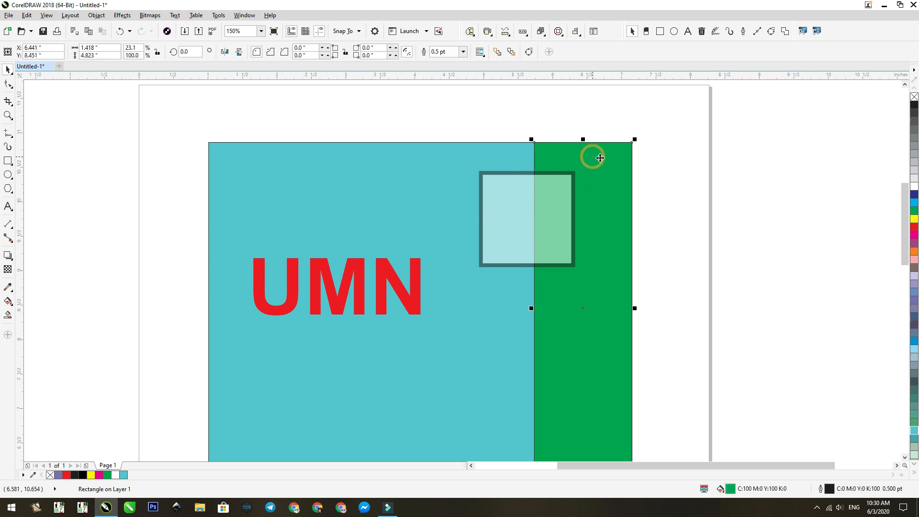
{"action": "left_click", "coordinate": [914, 226]}
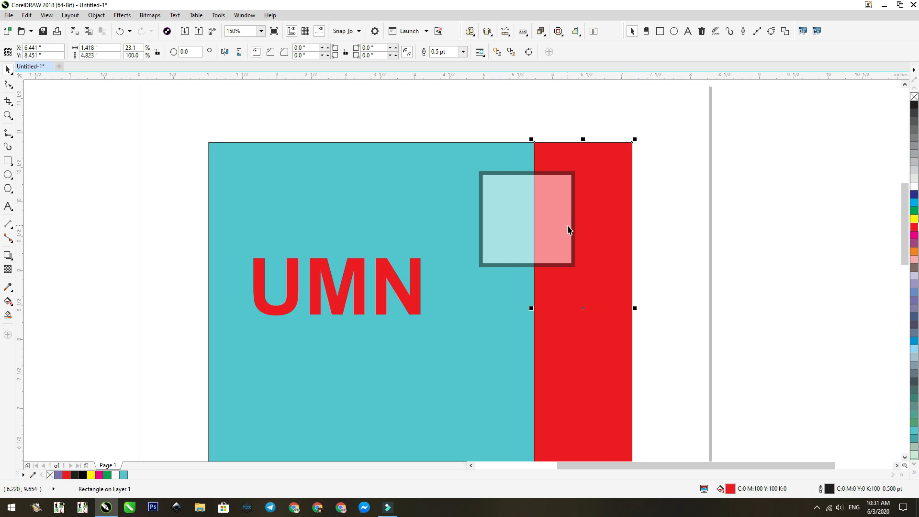
{"action": "key", "text": "ctrl+z"}
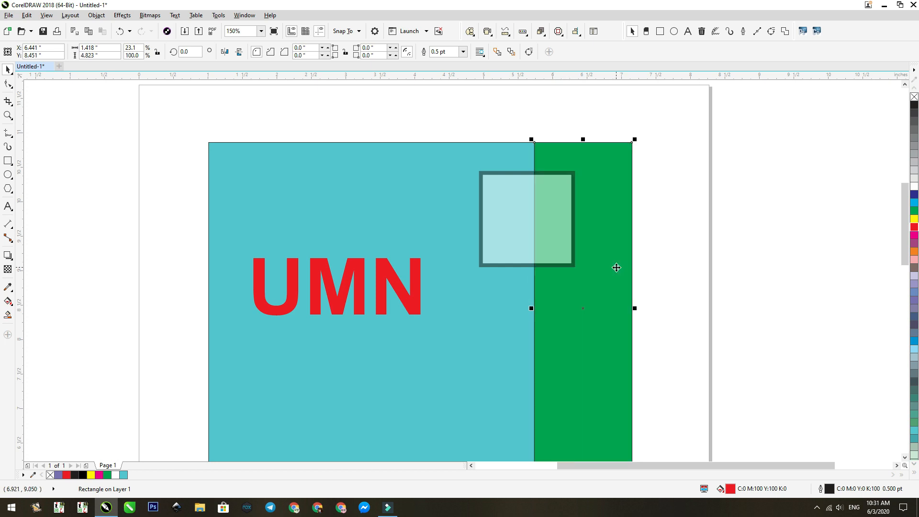
- Create an intersection of the transparent square and the green strip, and change the strip's fill to red
{"action": "left_click", "coordinate": [502, 206]}
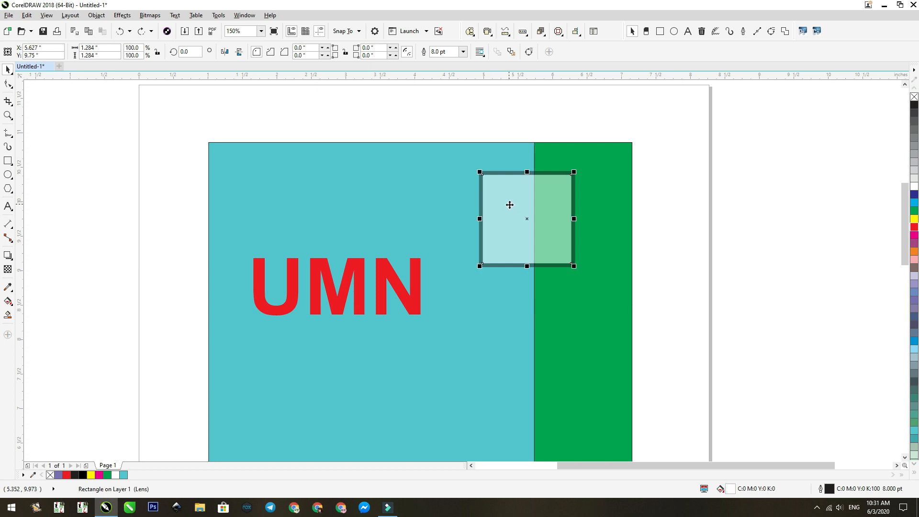
{"action": "left_click", "coordinate": [553, 160], "text": "shift"}
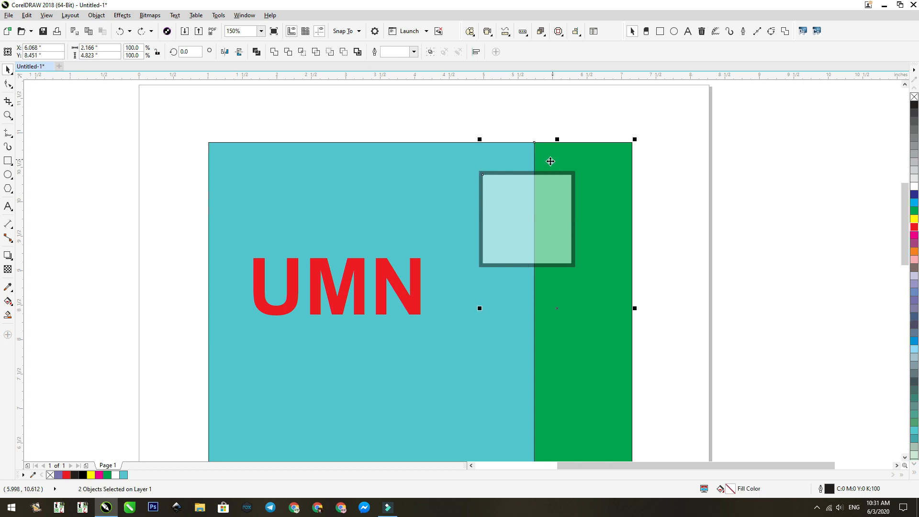
{"action": "left_click", "coordinate": [302, 53]}
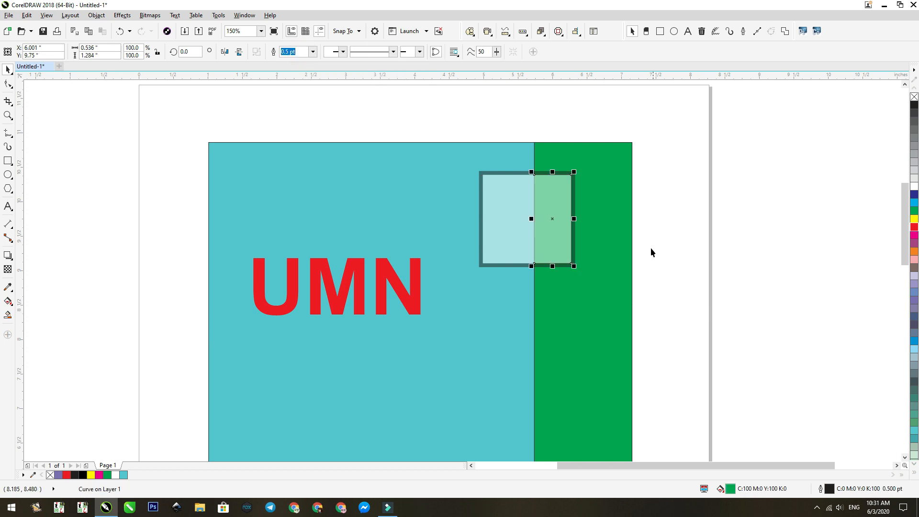
{"action": "left_click", "coordinate": [601, 173]}
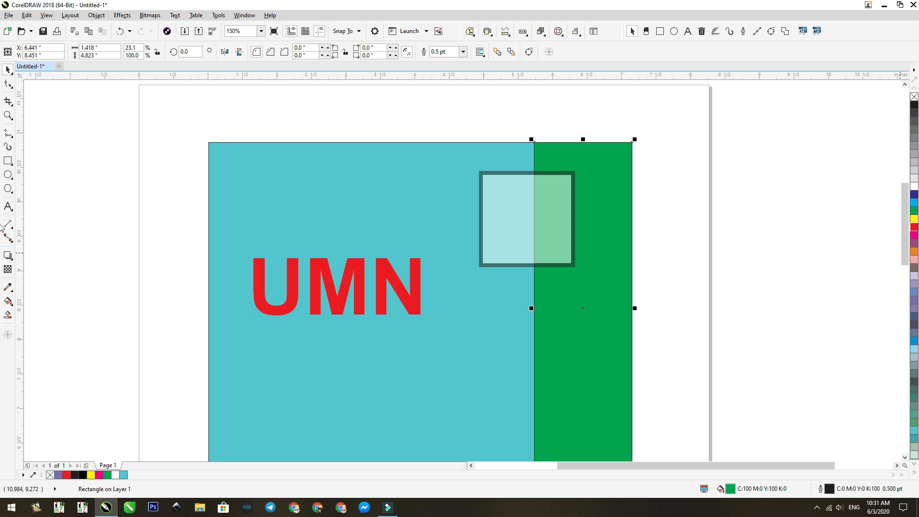
{"action": "left_click", "coordinate": [914, 226]}
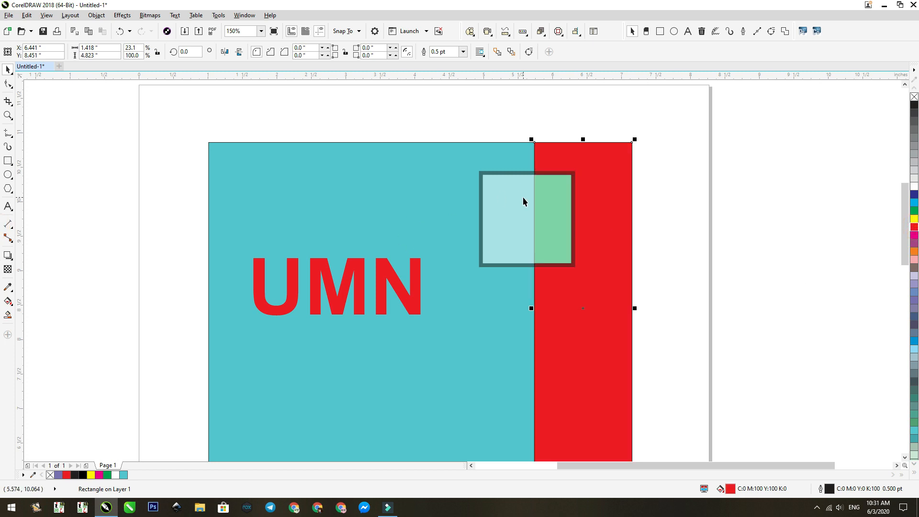
{"action": "left_click", "coordinate": [685, 243]}
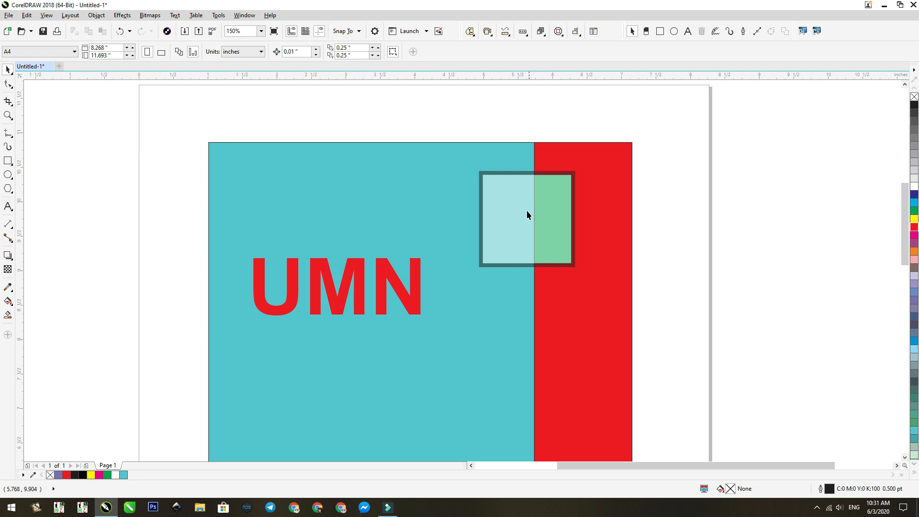
- Try moving the square and its intersected piece down onto the turquoise area, and undo the move
{"action": "left_click_drag", "start_coordinate": [445, 113], "coordinate": [605, 311]}
{"action": "left_click_drag", "start_coordinate": [513, 212], "coordinate": [463, 349]}
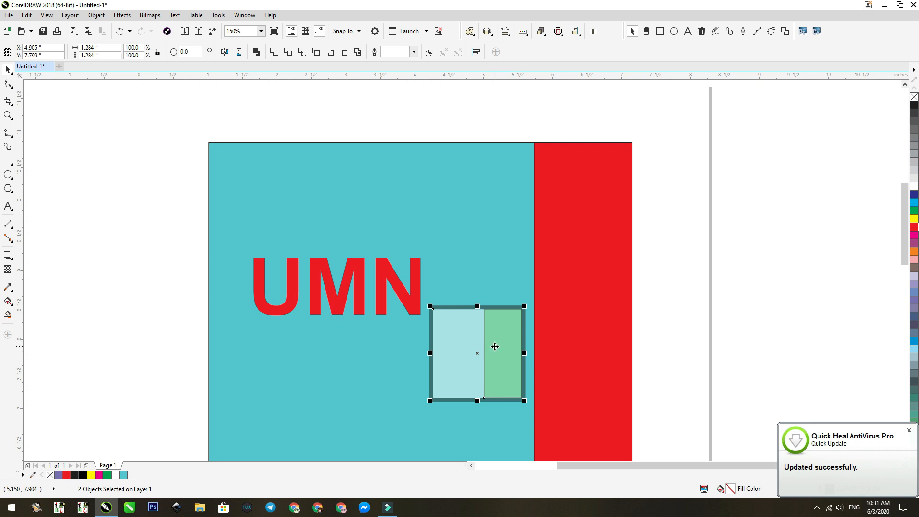
{"action": "key", "text": "ctrl+z"}
{"action": "left_click", "coordinate": [734, 248]}
- Try light blue and yellow fills on the large turquoise rectangle, and undo both colour changes
{"action": "left_click", "coordinate": [397, 183]}
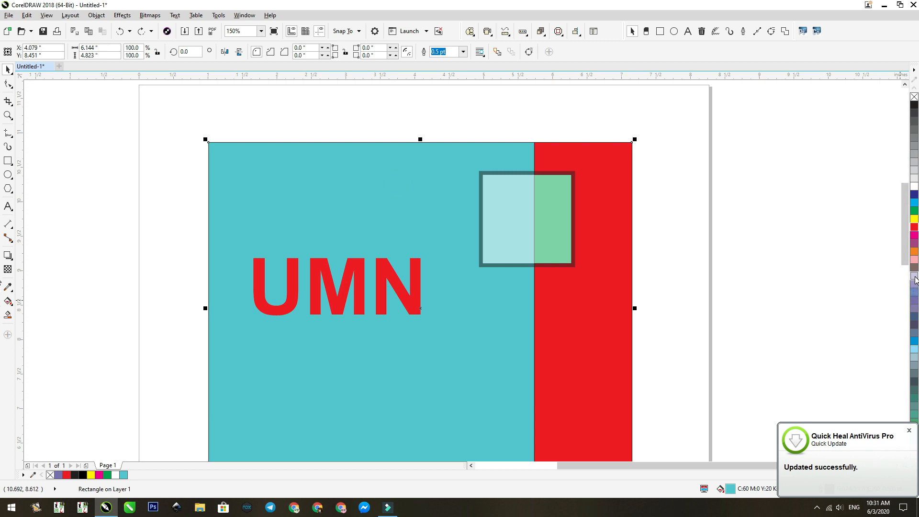
{"action": "left_click", "coordinate": [914, 348]}
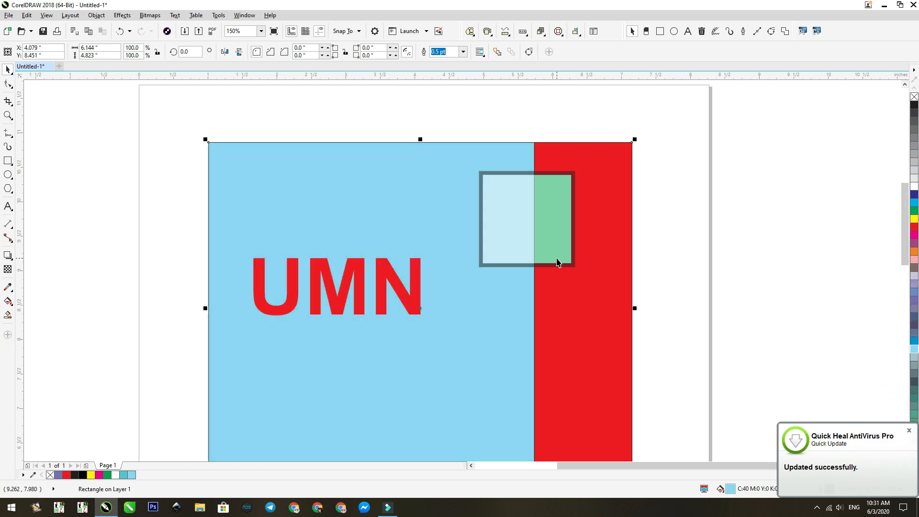
{"action": "left_click", "coordinate": [914, 218]}
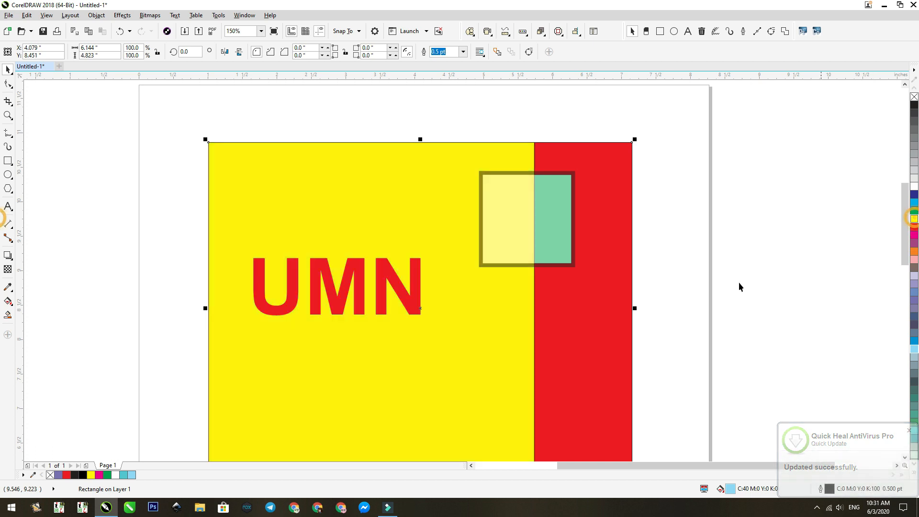
{"action": "key", "text": "ctrl+z"}
{"action": "key", "text": "ctrl+z"}
- Create an intersection of the transparent square and the large turquoise rectangle
{"action": "left_click", "coordinate": [511, 208]}
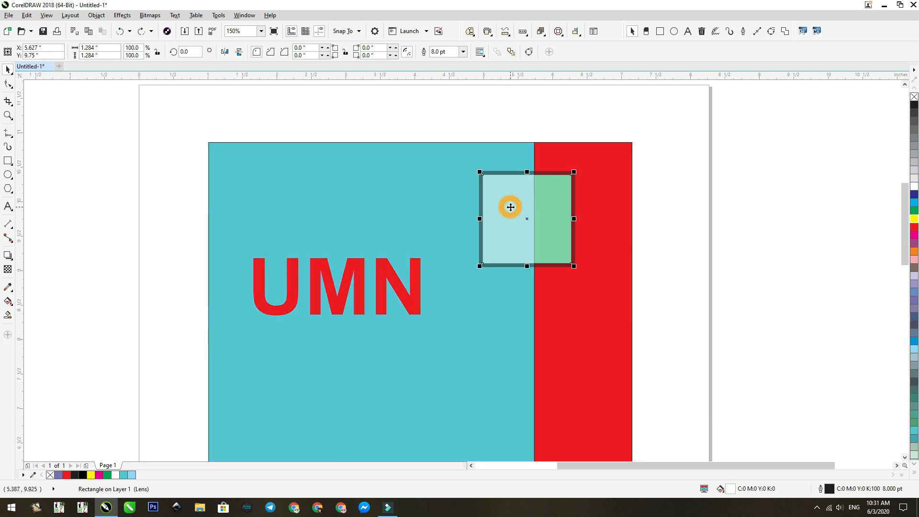
{"action": "left_click", "coordinate": [433, 188], "text": "shift"}
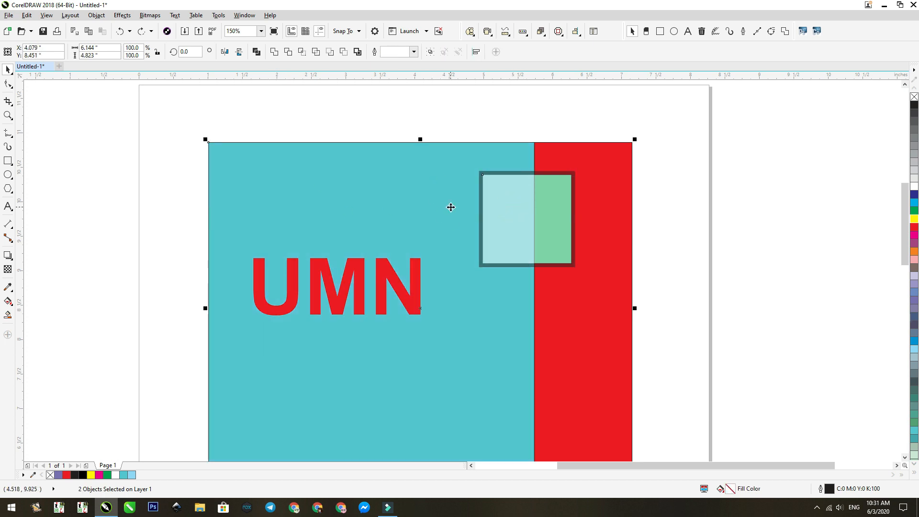
{"action": "left_click", "coordinate": [302, 53]}
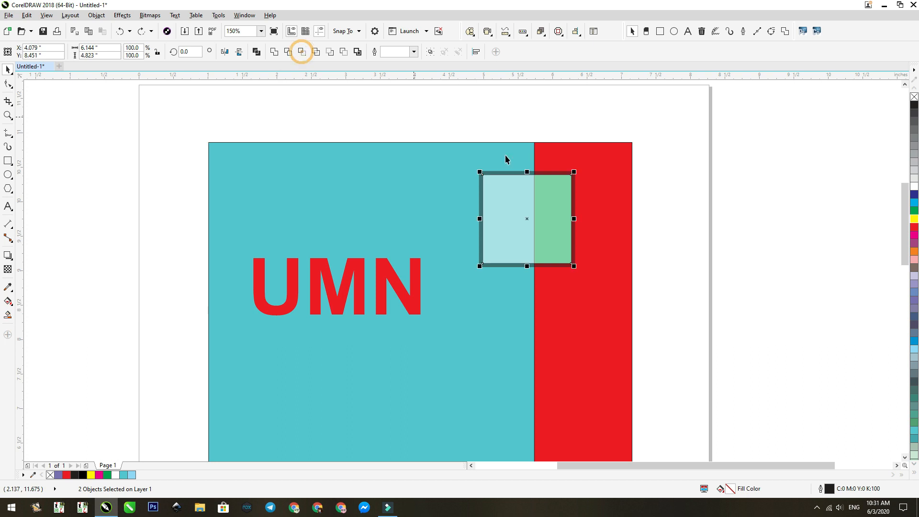
{"action": "left_click", "coordinate": [771, 211]}
- Try an orange fill on the turquoise rectangle, and undo it together with both intersections and the strip's red fill
{"action": "left_click_drag", "start_coordinate": [603, 130], "coordinate": [458, 290]}
{"action": "left_click", "coordinate": [439, 184]}
{"action": "left_click", "coordinate": [914, 250]}
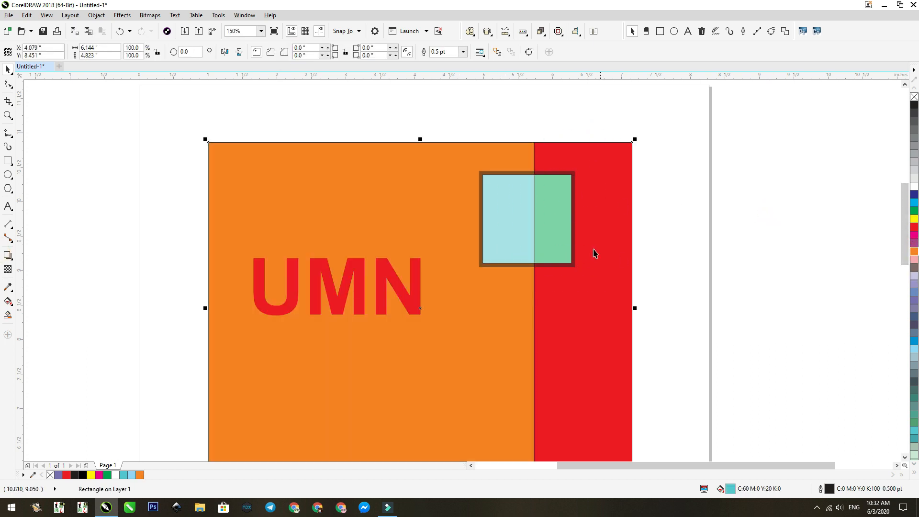
{"action": "key", "text": "ctrl+z"}
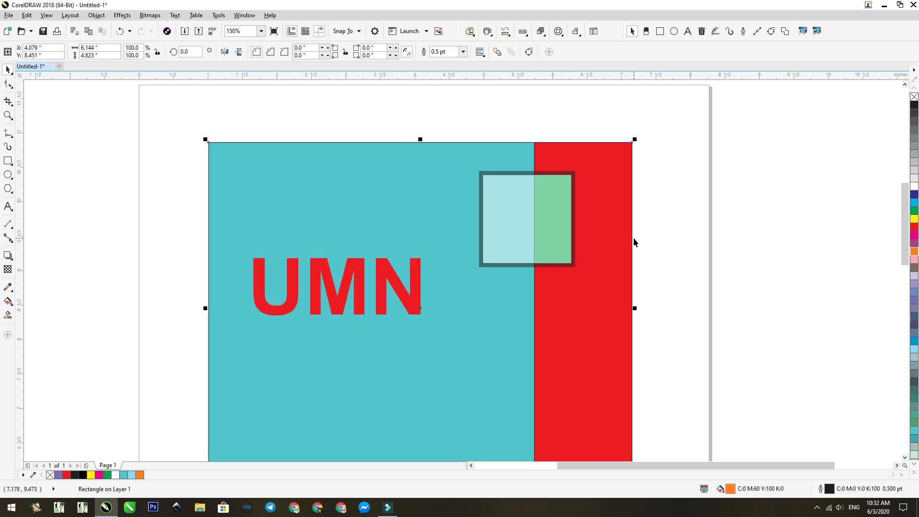
{"action": "key", "text": "ctrl+z"}
- Copy the transparent square to the clipboard
{"action": "left_click_drag", "start_coordinate": [592, 126], "coordinate": [503, 283]}
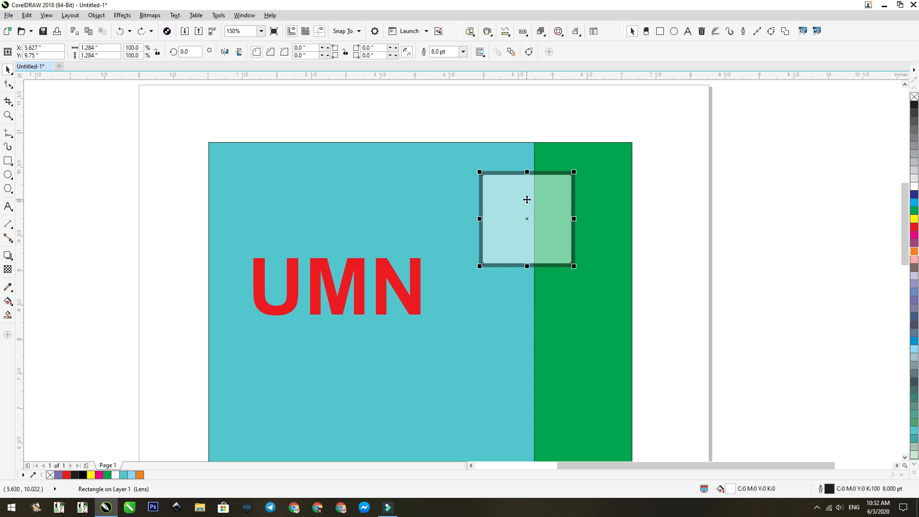
{"action": "right_click", "coordinate": [517, 193]}
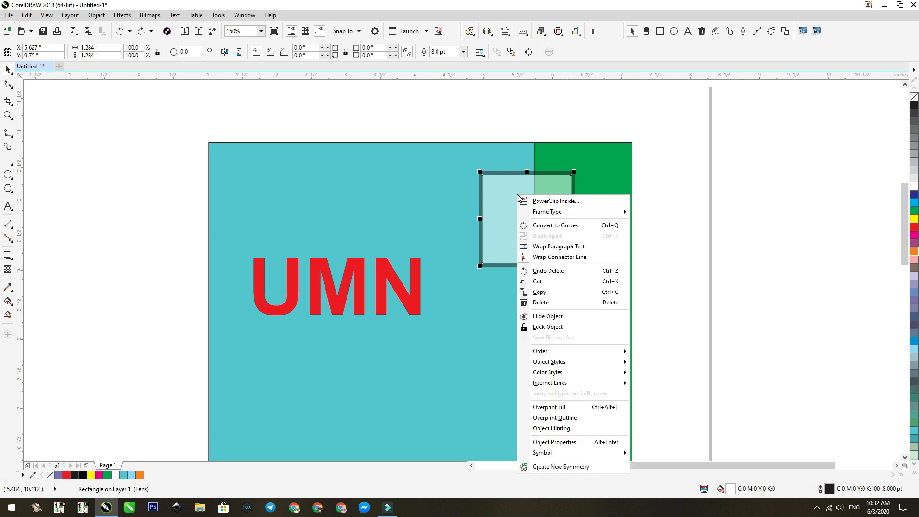
{"action": "left_click", "coordinate": [537, 292]}
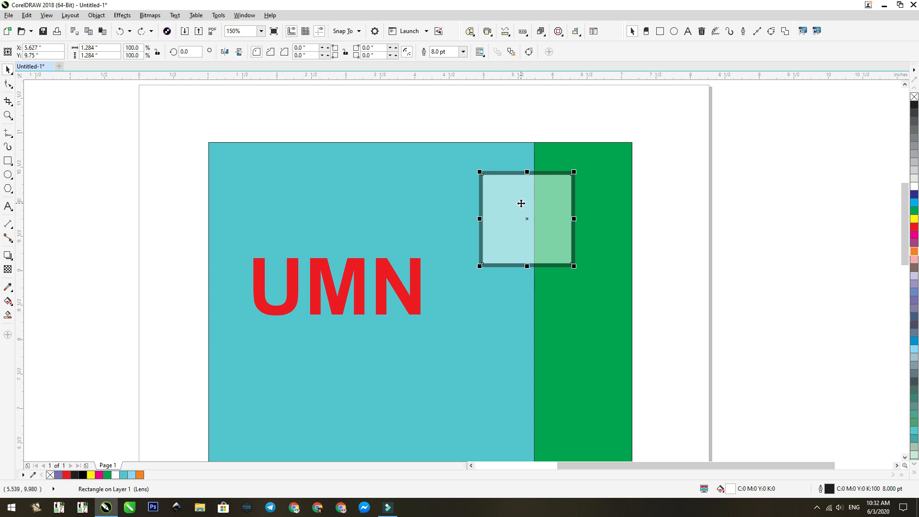
- Freeze the square's transparency and move the frozen square off the page, to about X 9.26, Y 9.69 inches
{"action": "left_click", "coordinate": [8, 268]}
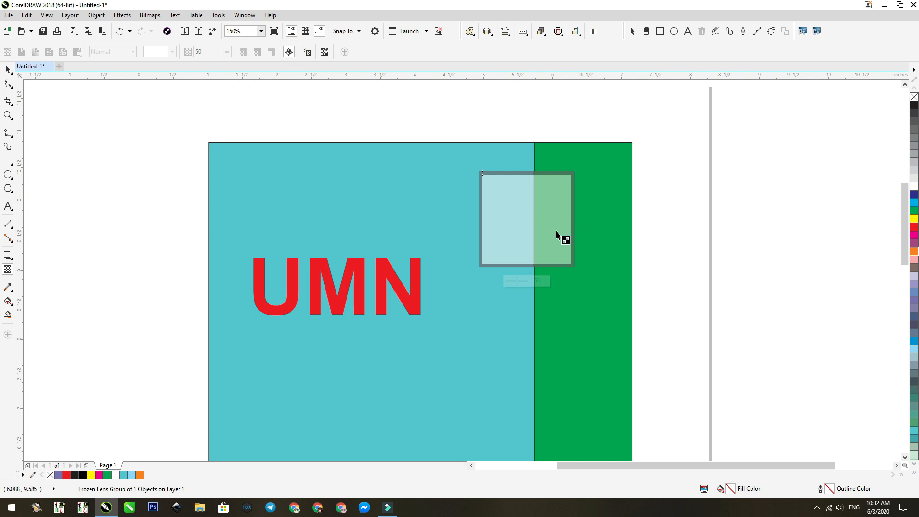
{"action": "key", "text": "space"}
{"action": "left_click_drag", "start_coordinate": [552, 227], "coordinate": [838, 211]}
{"action": "left_click", "coordinate": [786, 344]}
{"action": "left_click_drag", "start_coordinate": [822, 248], "coordinate": [772, 260]}
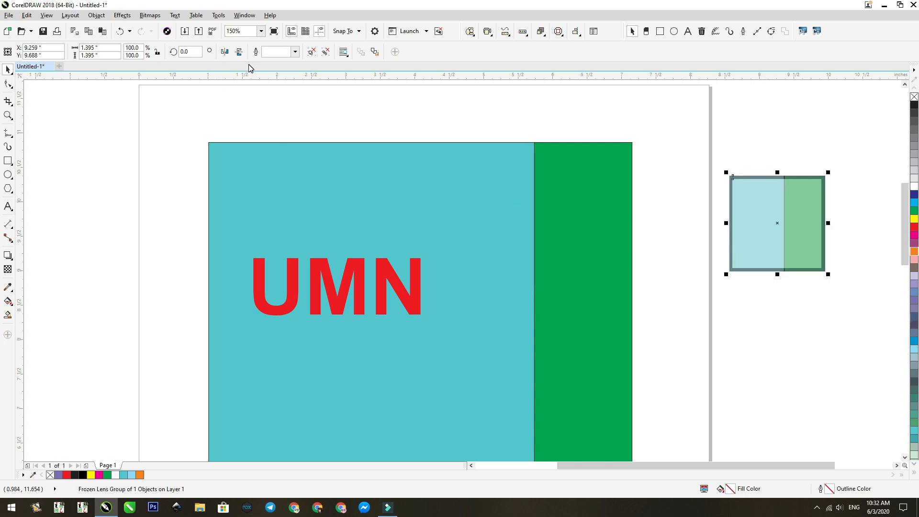
- Paste the copied transparent square over the boundary of the turquoise rectangle and green strip
{"action": "right_click", "coordinate": [519, 194]}
{"action": "right_click", "coordinate": [501, 119]}
{"action": "right_click", "coordinate": [501, 119]}
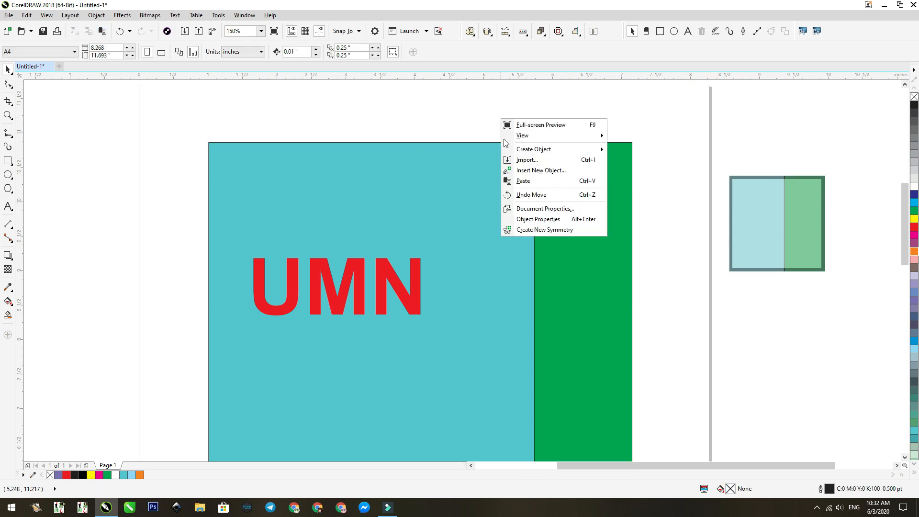
{"action": "left_click", "coordinate": [523, 181]}
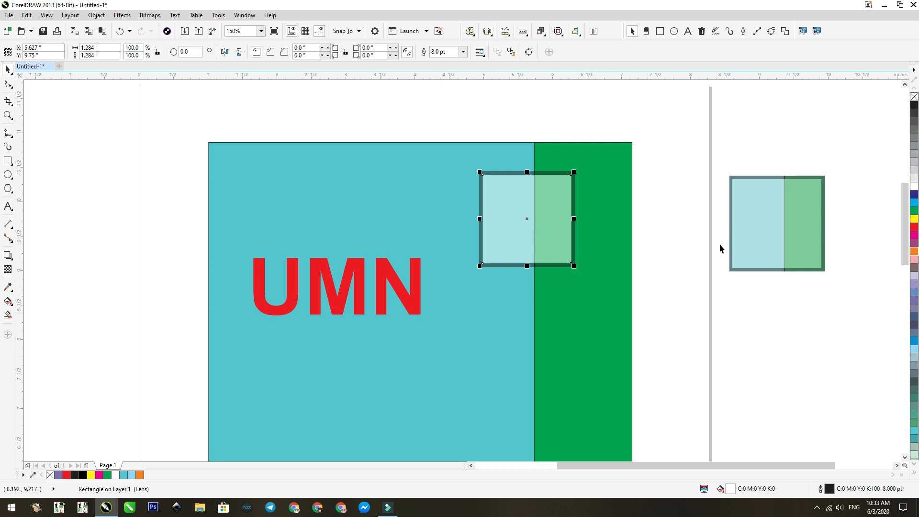
- Move the frozen square beside the green strip, level with the pasted square, to about X 8.02, Y 9.75 inches
{"action": "left_click", "coordinate": [744, 218]}
{"action": "left_click_drag", "start_coordinate": [790, 205], "coordinate": [710, 216]}
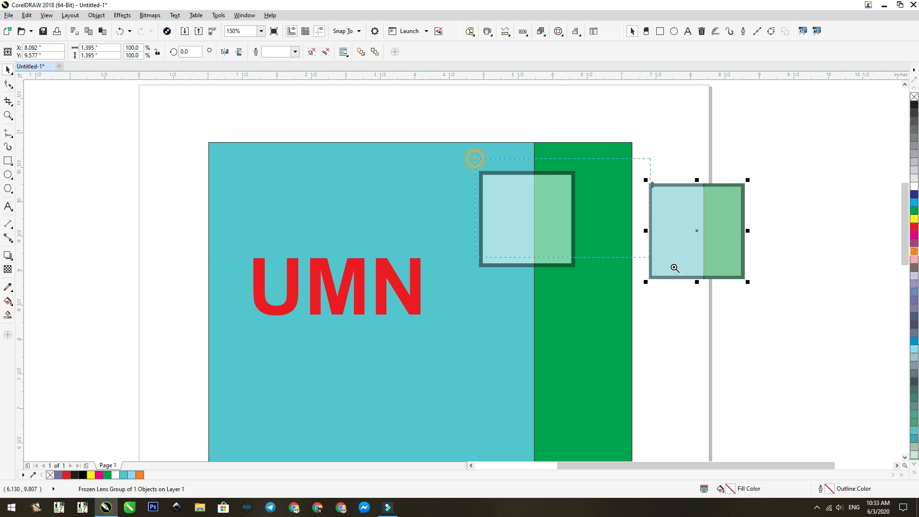
{"action": "scroll", "coordinate": [759, 293], "scroll_direction": "up", "scroll_amount": 2}
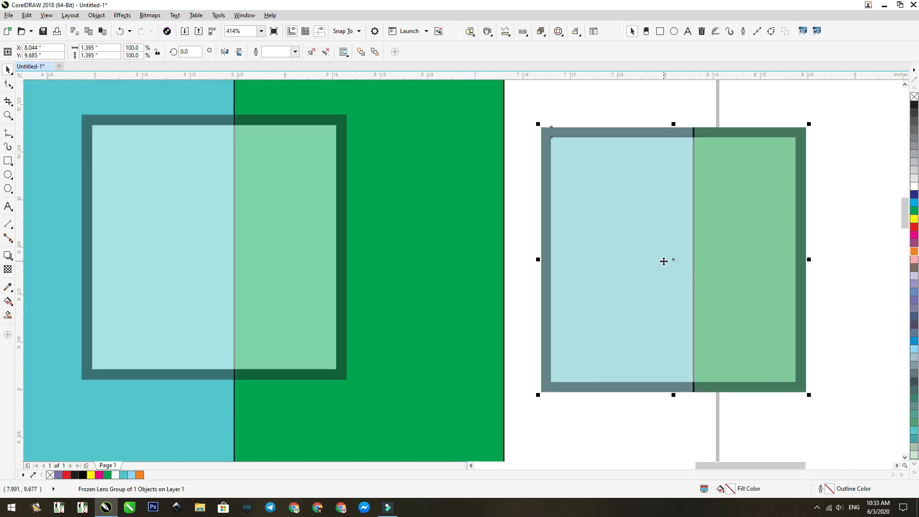
{"action": "mouse_move", "coordinate": [639, 253]}
{"action": "left_mouse_down"}
{"action": "mouse_move", "coordinate": [634, 240]}
{"action": "mouse_move", "coordinate": [644, 238]}
{"action": "left_mouse_up"}
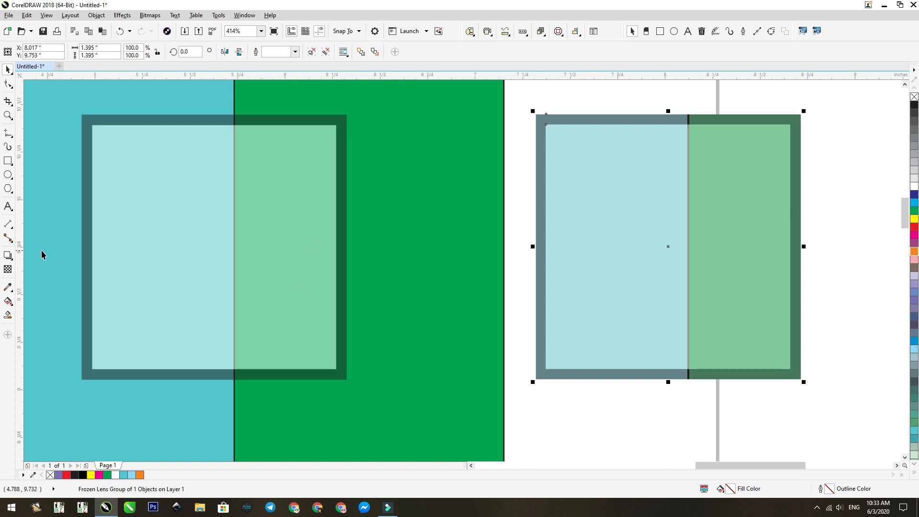
- Deselect everything and use the Color Eyedropper to compare the colour values of the frozen and live transparent squares
{"action": "key", "text": "Escape"}
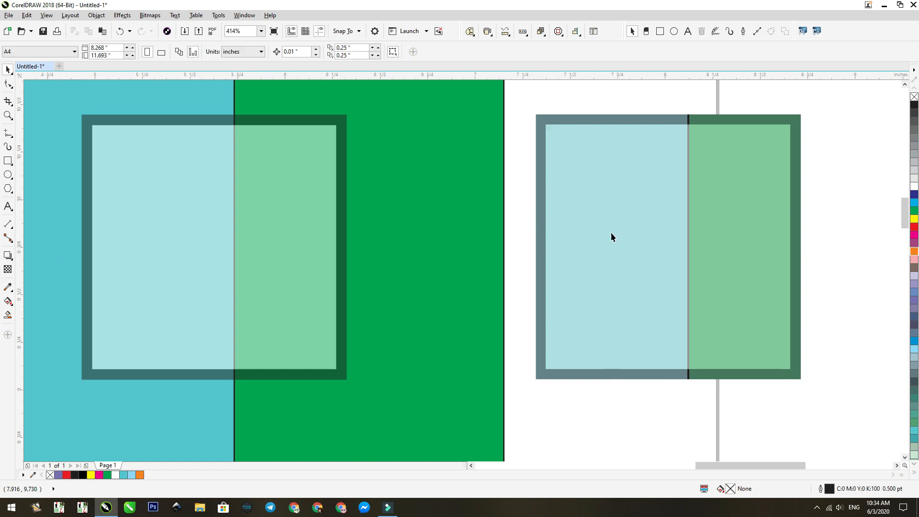
{"action": "left_click", "coordinate": [8, 288]}
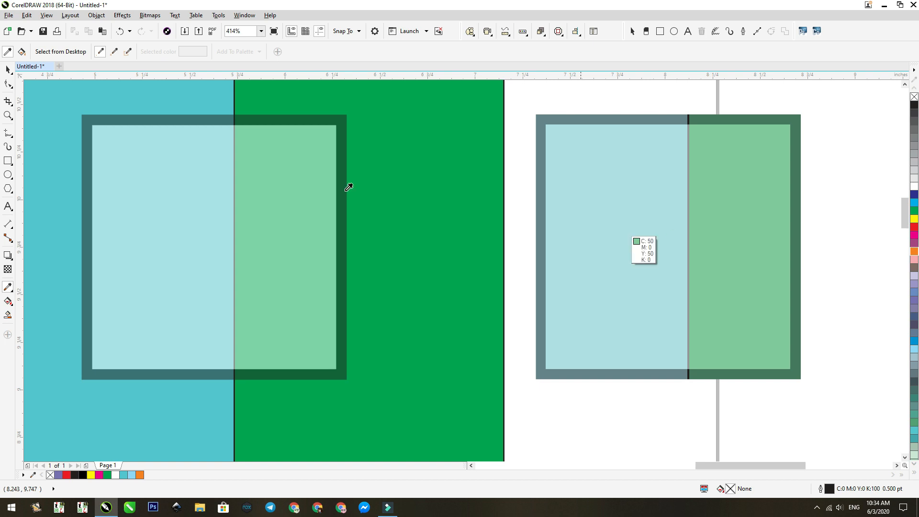
{"action": "left_click", "coordinate": [7, 69]}
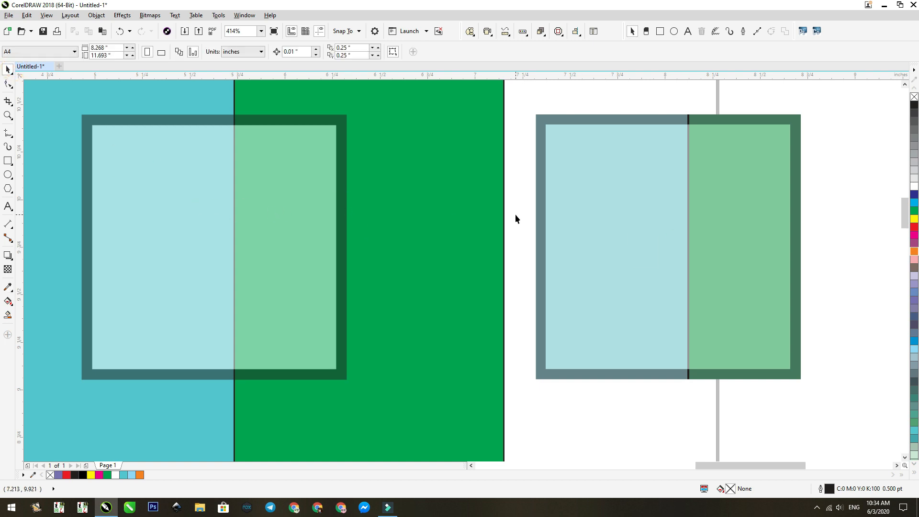
- Move the frozen square slightly closer to the green strip, to about X 7.89, Y 9.83 inches
{"action": "left_click", "coordinate": [591, 213]}
{"action": "scroll", "coordinate": [554, 143], "scroll_direction": "down", "scroll_amount": 3}
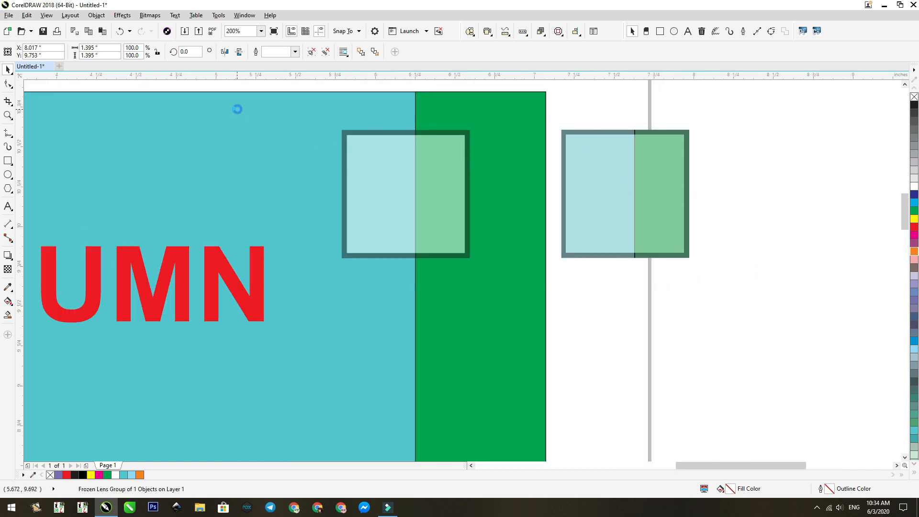
{"action": "scroll", "coordinate": [527, 96], "scroll_direction": "up", "scroll_amount": 3}
{"action": "left_click_drag", "start_coordinate": [697, 228], "coordinate": [673, 223]}
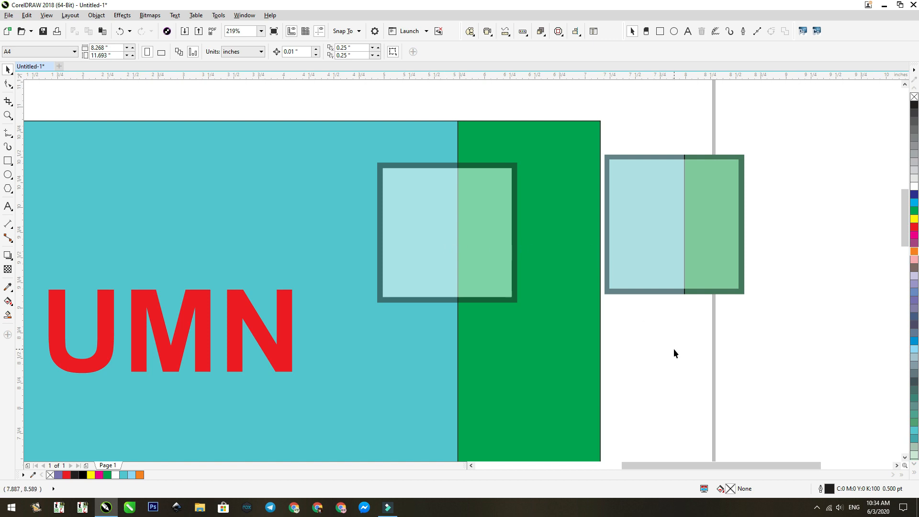
- Move the frozen square over the transparent square, side edges aligned, to about X 5.63, Y 9.25 inches
{"action": "left_click", "coordinate": [694, 214]}
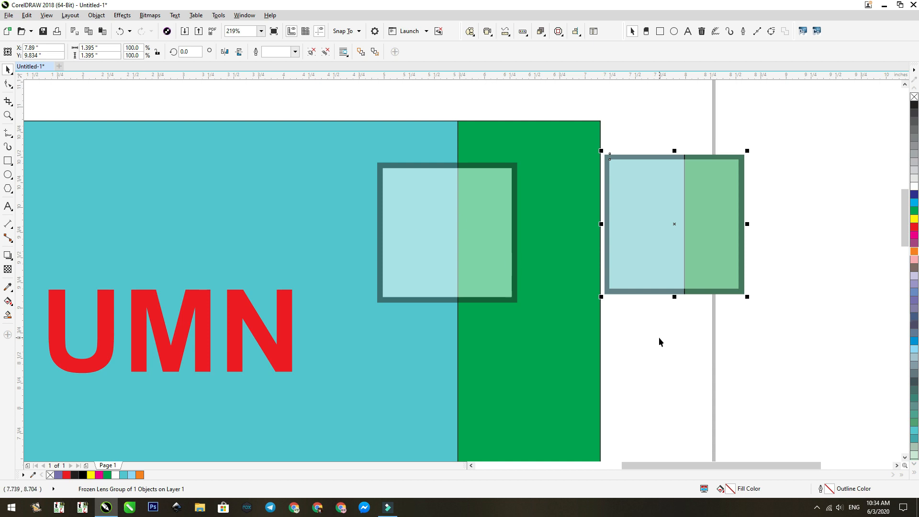
{"action": "left_click", "coordinate": [681, 324]}
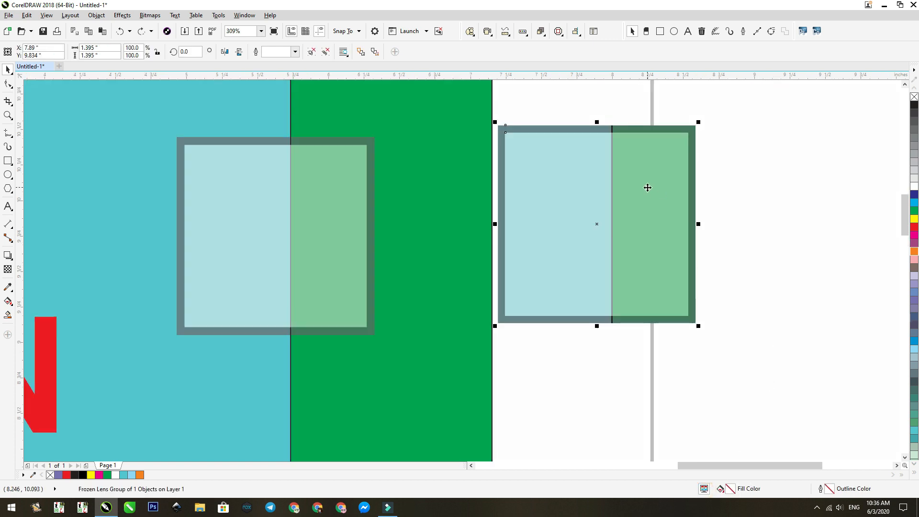
{"action": "left_click_drag", "start_coordinate": [649, 190], "coordinate": [350, 276]}
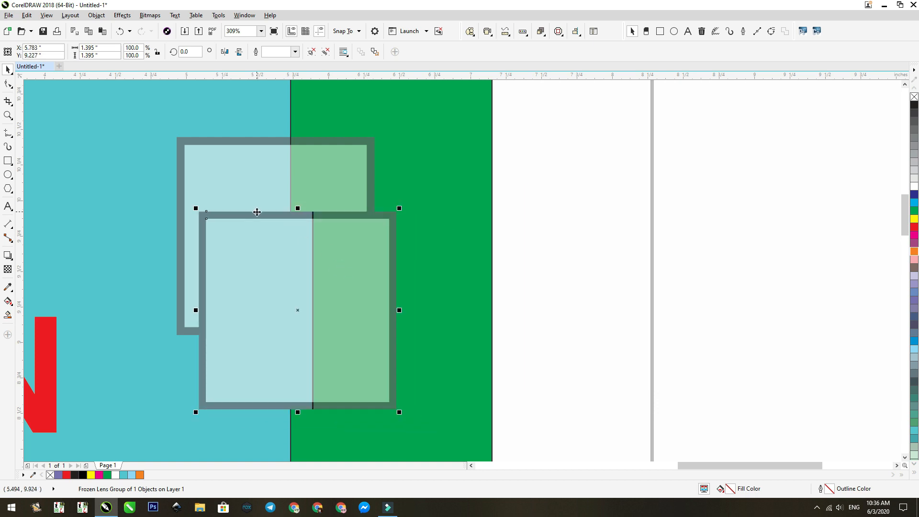
{"action": "left_click_drag", "start_coordinate": [306, 246], "coordinate": [283, 243]}
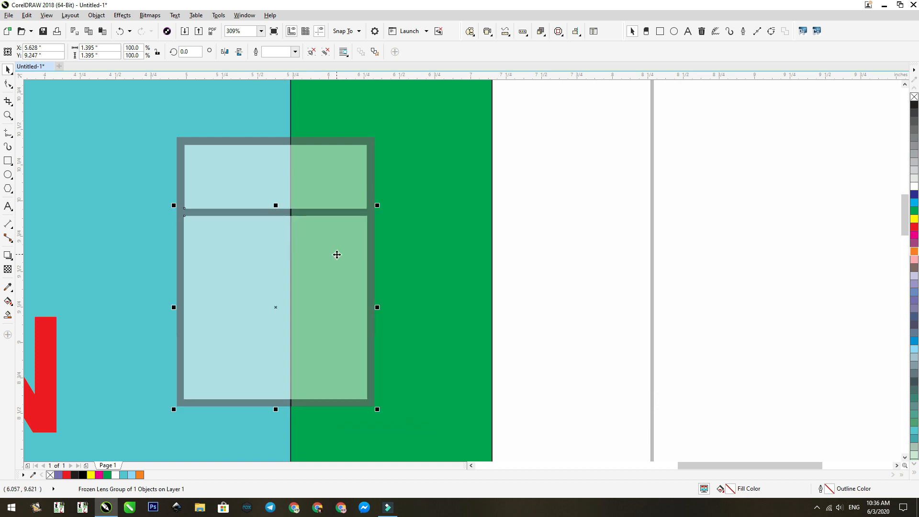
- Crop the upper part of the frozen square's bitmap with the Shape tool by lowering its top nodes, leaving a height of about 1.17 inches
{"action": "double_click", "coordinate": [240, 260]}
{"action": "left_click", "coordinate": [246, 247]}
{"action": "key", "text": "space"}
{"action": "left_click", "coordinate": [372, 237]}
{"action": "key", "text": "space"}
{"action": "mouse_move", "coordinate": [230, 250]}
{"action": "left_mouse_down"}
{"action": "mouse_move", "coordinate": [177, 240]}
{"action": "mouse_move", "coordinate": [376, 209]}
{"action": "mouse_move", "coordinate": [378, 243]}
{"action": "left_mouse_up"}
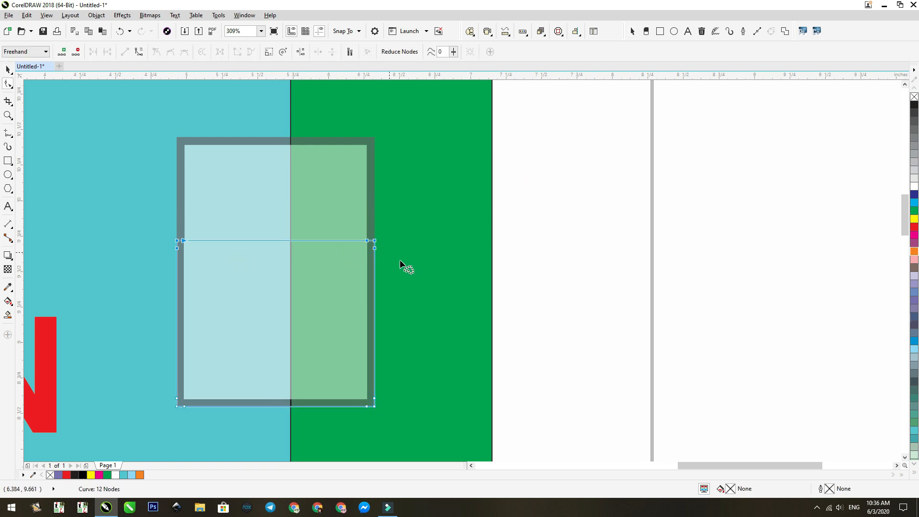
{"action": "key", "text": "space"}
- Turn off colour proofing and compare the colours of the frozen bitmap and the transparent square along the cropped edge
{"action": "scroll", "coordinate": [512, 245], "scroll_direction": "up", "scroll_amount": 2}
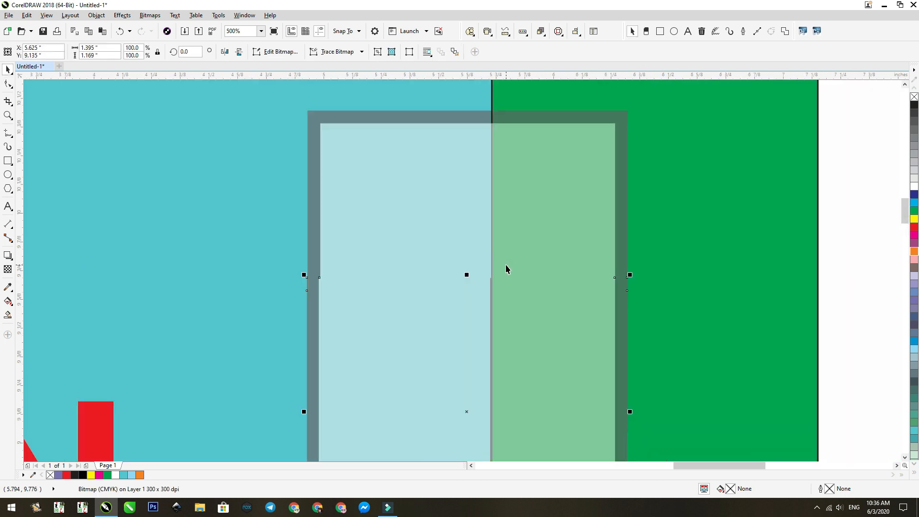
{"action": "scroll", "coordinate": [505, 267], "scroll_direction": "down", "scroll_amount": 3}
{"action": "scroll", "coordinate": [609, 306], "scroll_direction": "up", "scroll_amount": 4}
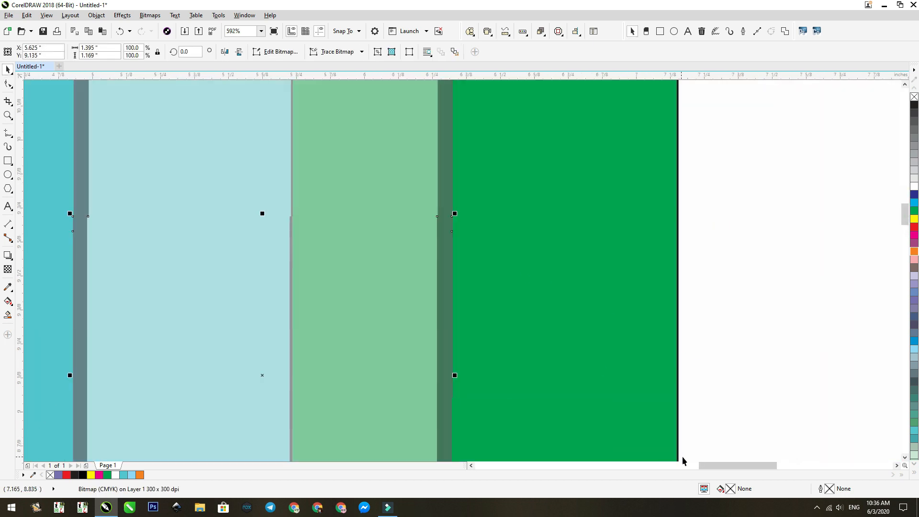
{"action": "left_click", "coordinate": [704, 489]}
{"action": "key", "text": "F2"}
{"action": "left_click_drag", "start_coordinate": [468, 173], "coordinate": [69, 262]}
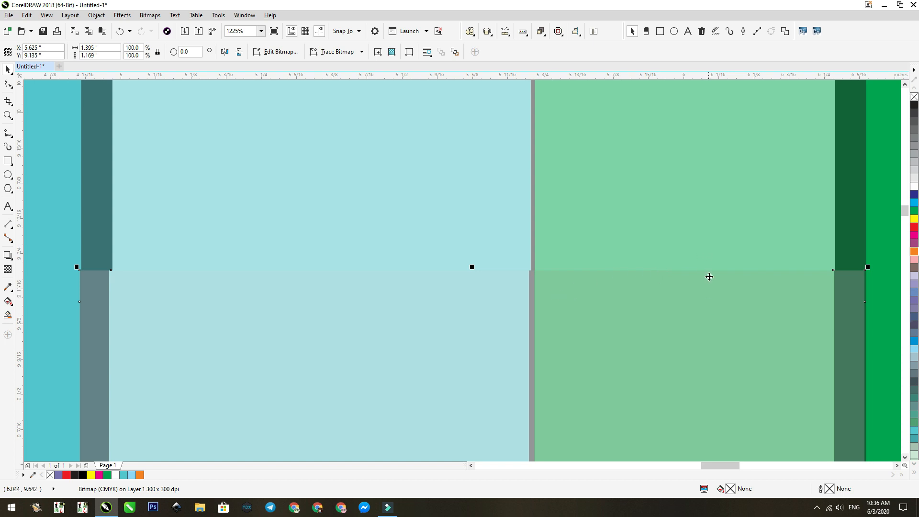
- Move the cropped frozen bitmap off the transparent square to the empty area beyond the page's right edge
{"action": "scroll", "coordinate": [492, 216], "scroll_direction": "down", "scroll_amount": 3}
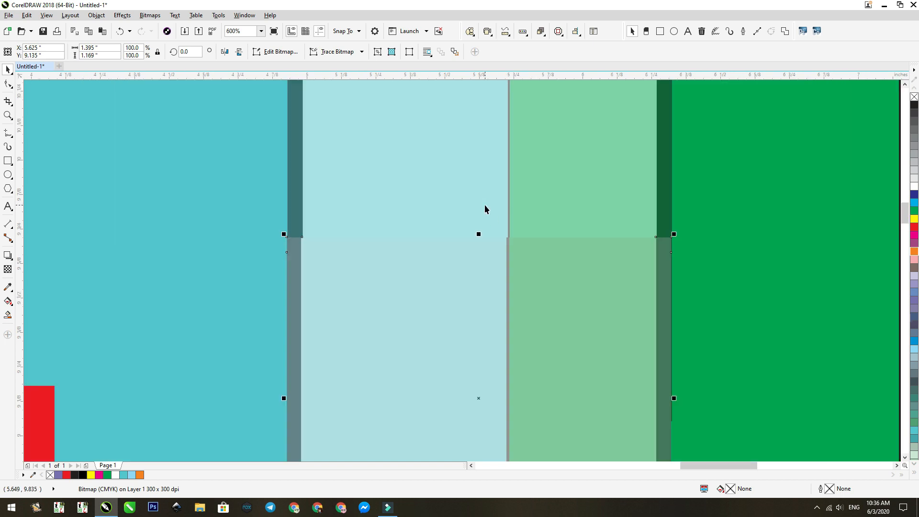
{"action": "scroll", "coordinate": [481, 210], "scroll_direction": "down", "scroll_amount": 6}
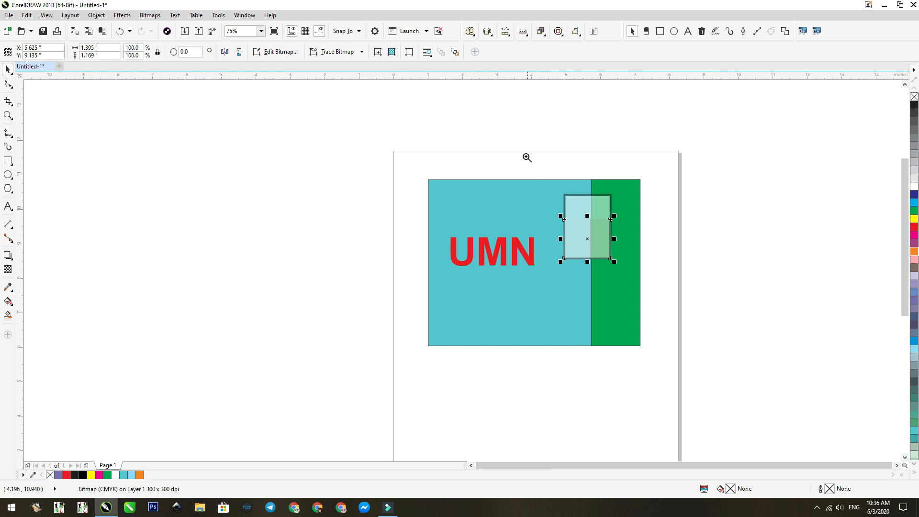
{"action": "left_click_drag", "start_coordinate": [527, 158], "coordinate": [758, 358]}
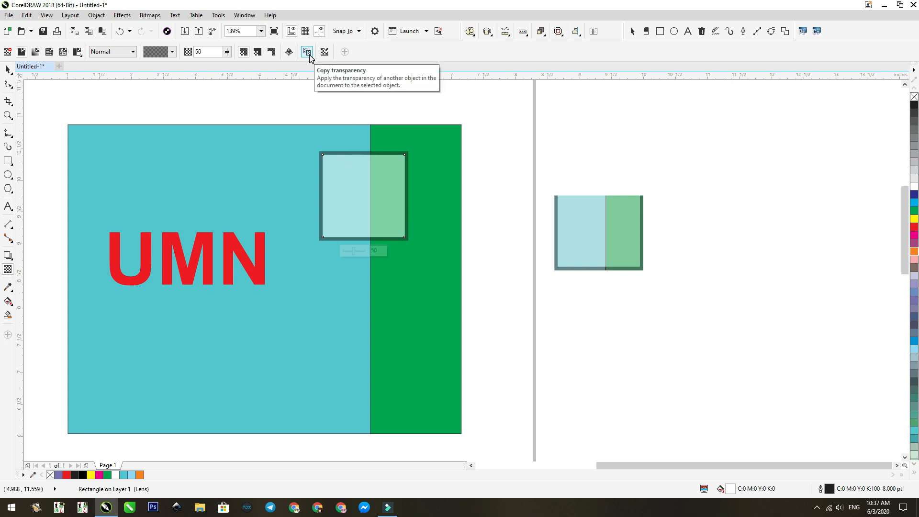
- Move the UMN text below the transparent square, across the turquoise and green boundary, and copy the square's transparency onto it
{"action": "left_click", "coordinate": [7, 70]}
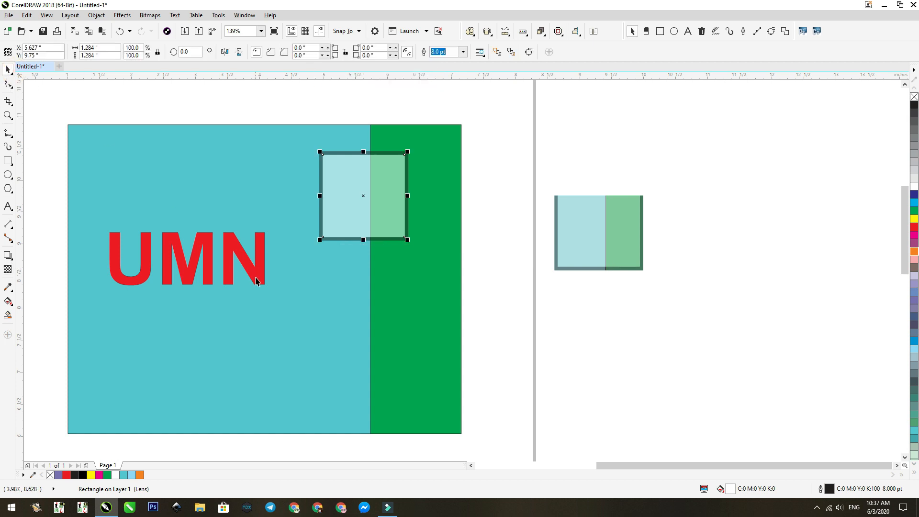
{"action": "left_click", "coordinate": [256, 277]}
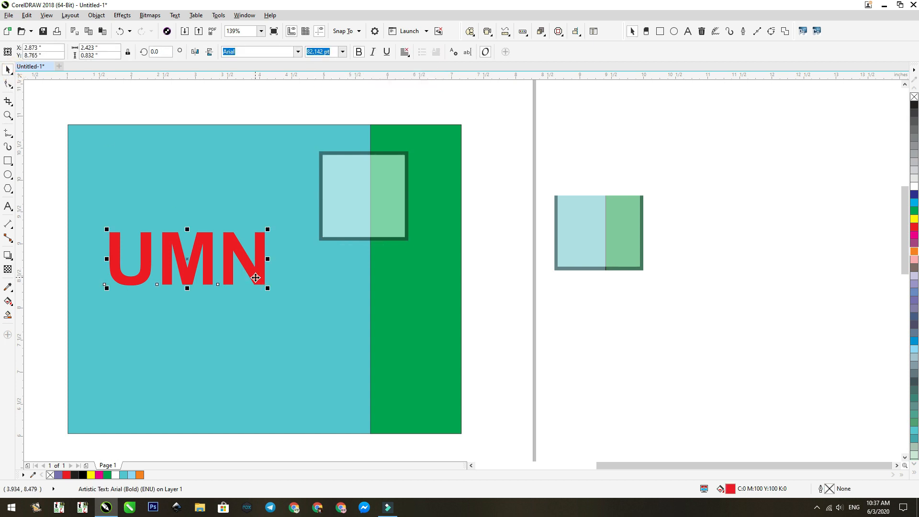
{"action": "left_click_drag", "start_coordinate": [197, 262], "coordinate": [349, 313]}
{"action": "left_click", "coordinate": [7, 268]}
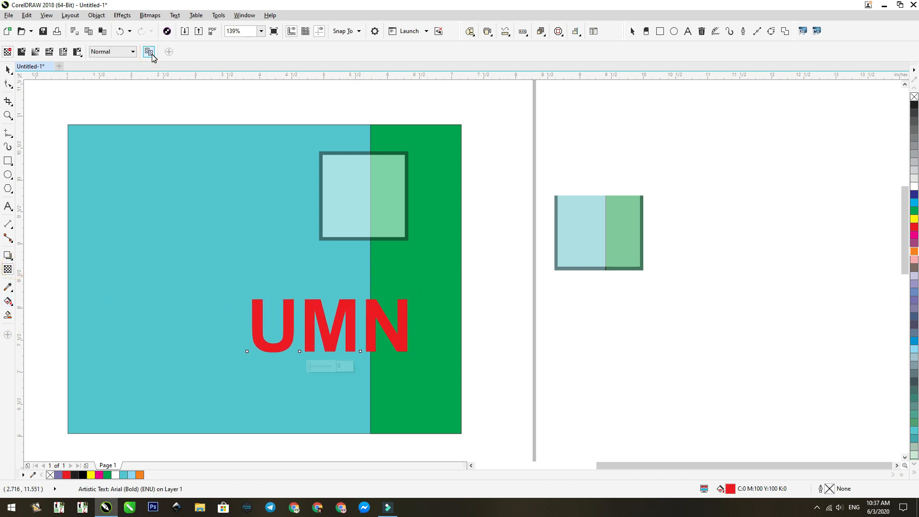
{"action": "left_click", "coordinate": [349, 168]}
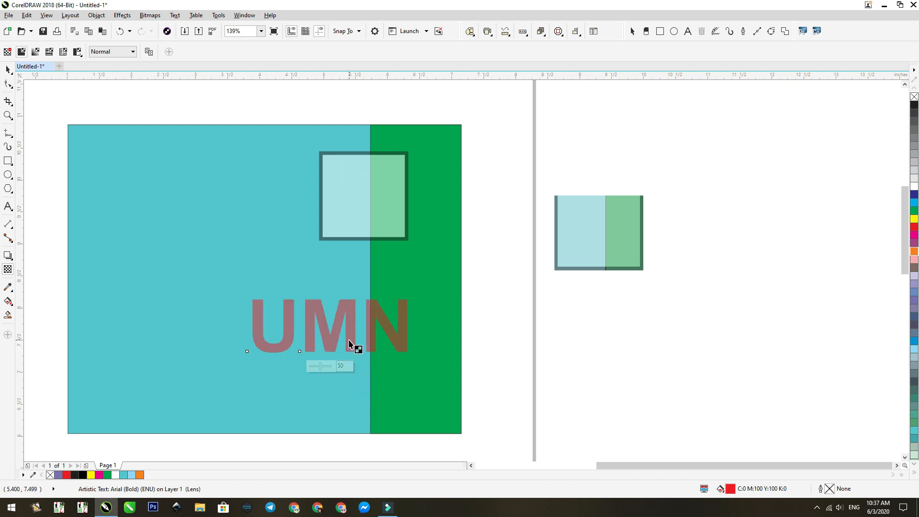
- Examine the transparent square's properties in the Edit Transparency dialog, with the dialog moved clear of the square, and cancel it
{"action": "left_click", "coordinate": [356, 216]}
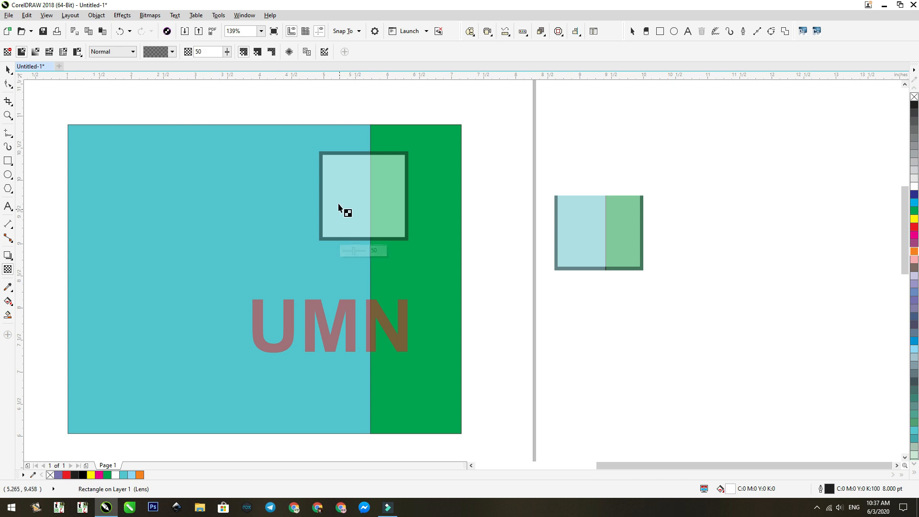
{"action": "left_click", "coordinate": [324, 54]}
{"action": "left_click", "coordinate": [324, 52]}
{"action": "left_click_drag", "start_coordinate": [473, 169], "coordinate": [604, 168]}
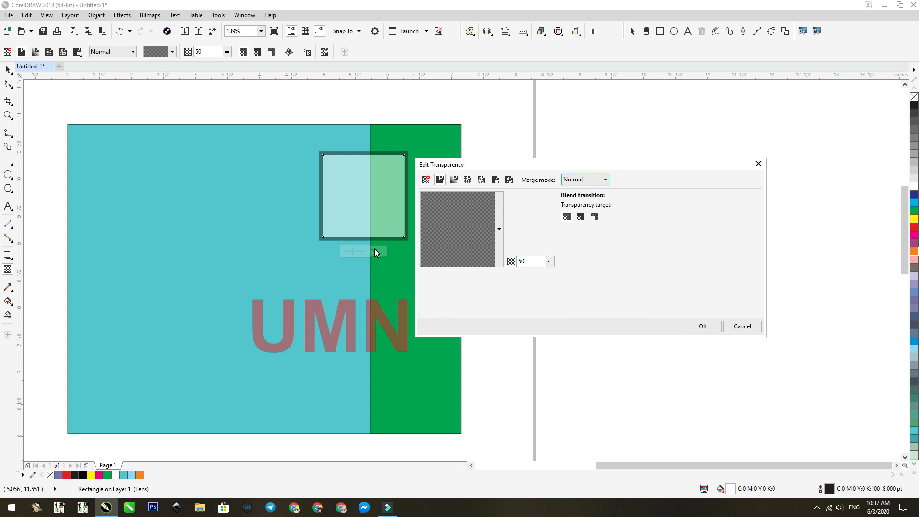
{"action": "left_click", "coordinate": [753, 330]}
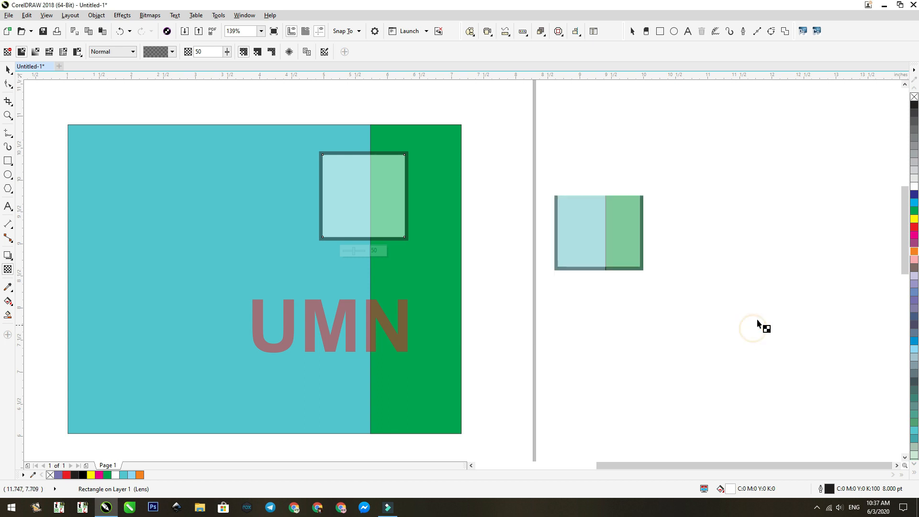